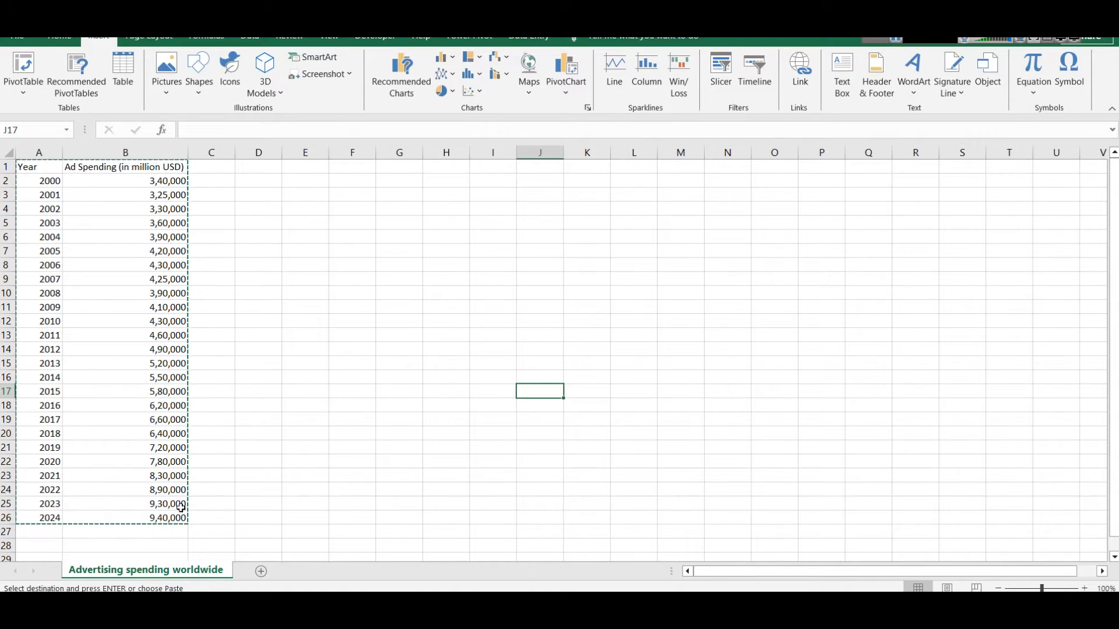
Step: Select the Year and Ad Spending data in A1:B26, switch to Power BI, and paste and load the copied data as a new table
click(149, 515)
drag(135, 499, 22, 165)
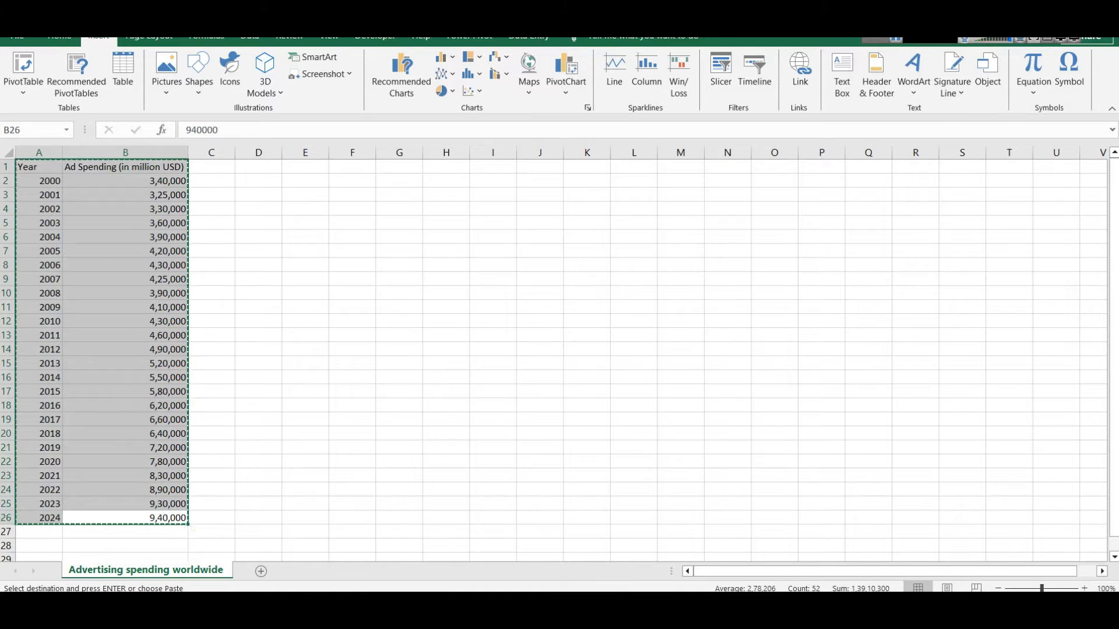
key(alt+Tab)
click(257, 101)
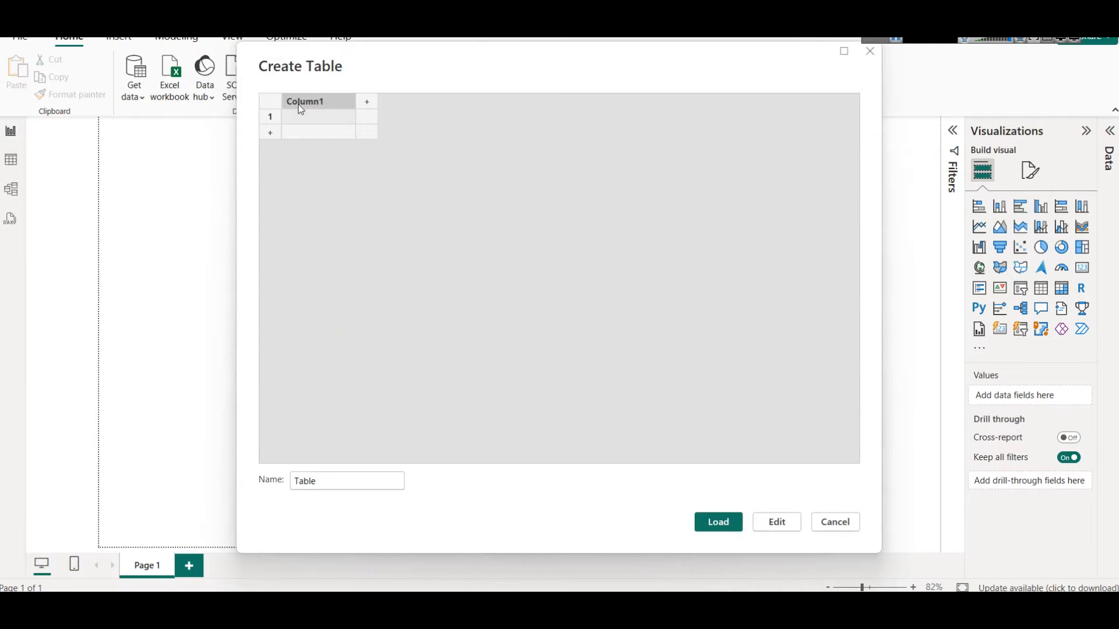
key(ctrl+v)
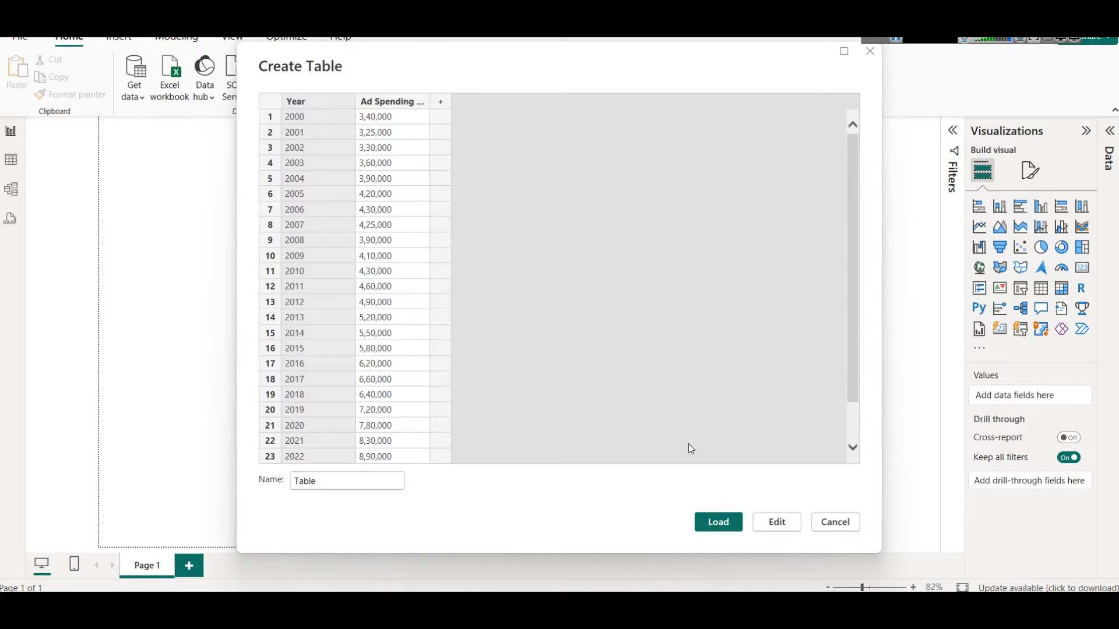
click(704, 520)
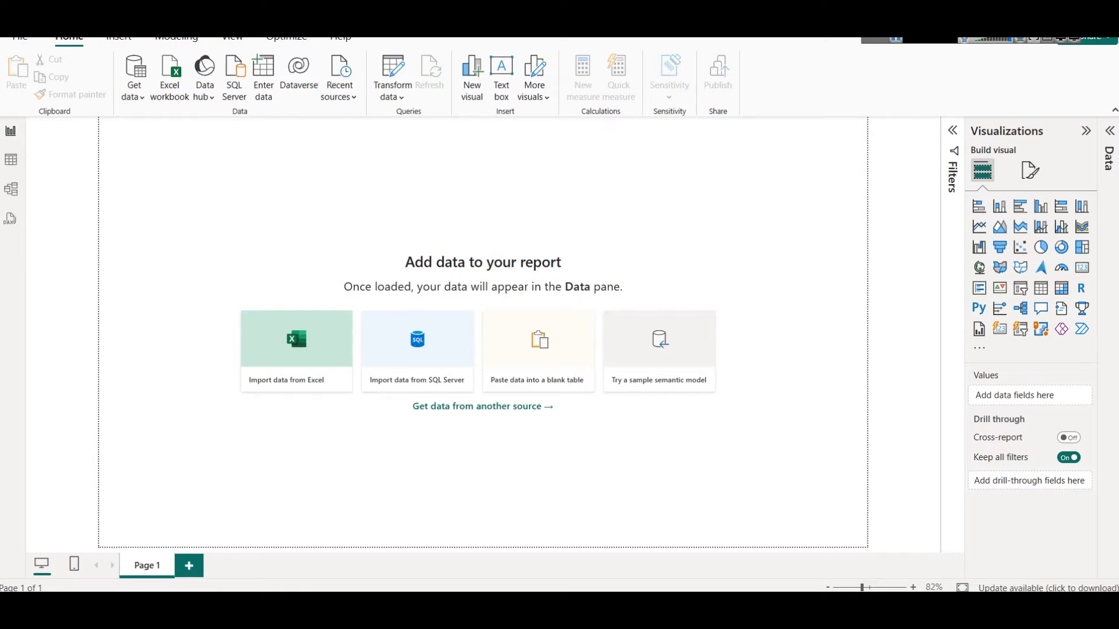
Step: Expand the loaded table to list its Year and Ad Spending fields
click(999, 185)
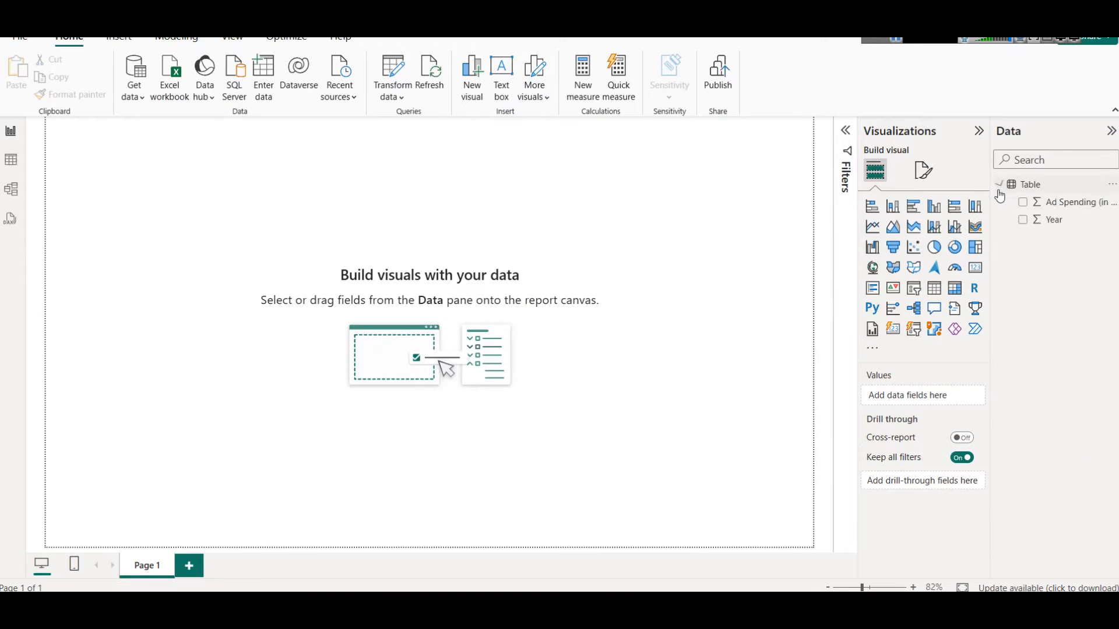
right_click(1036, 183)
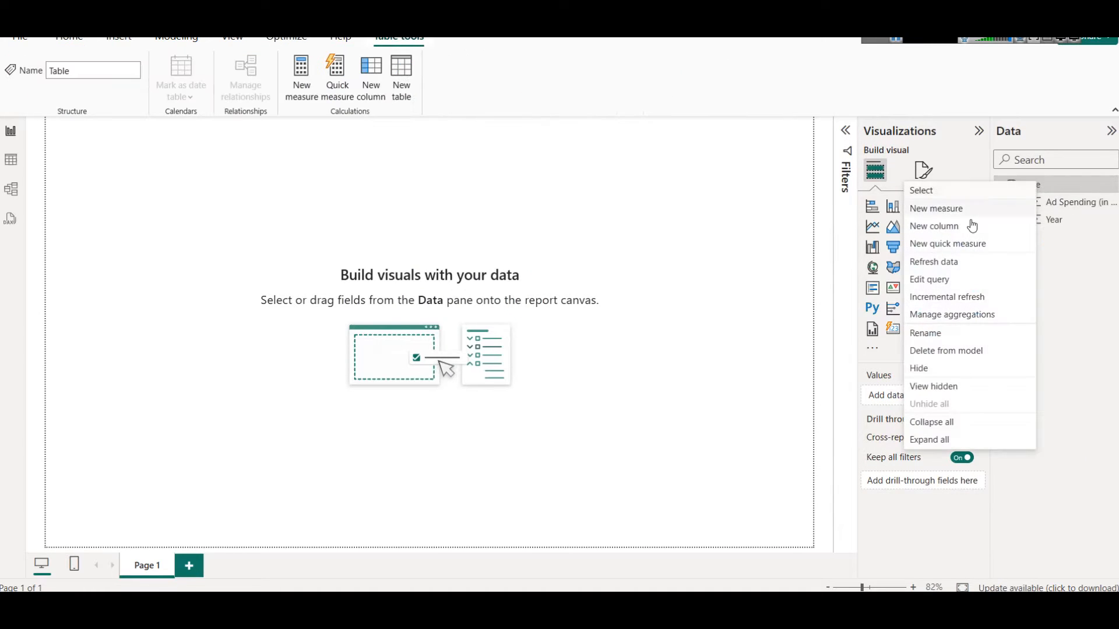
click(1085, 271)
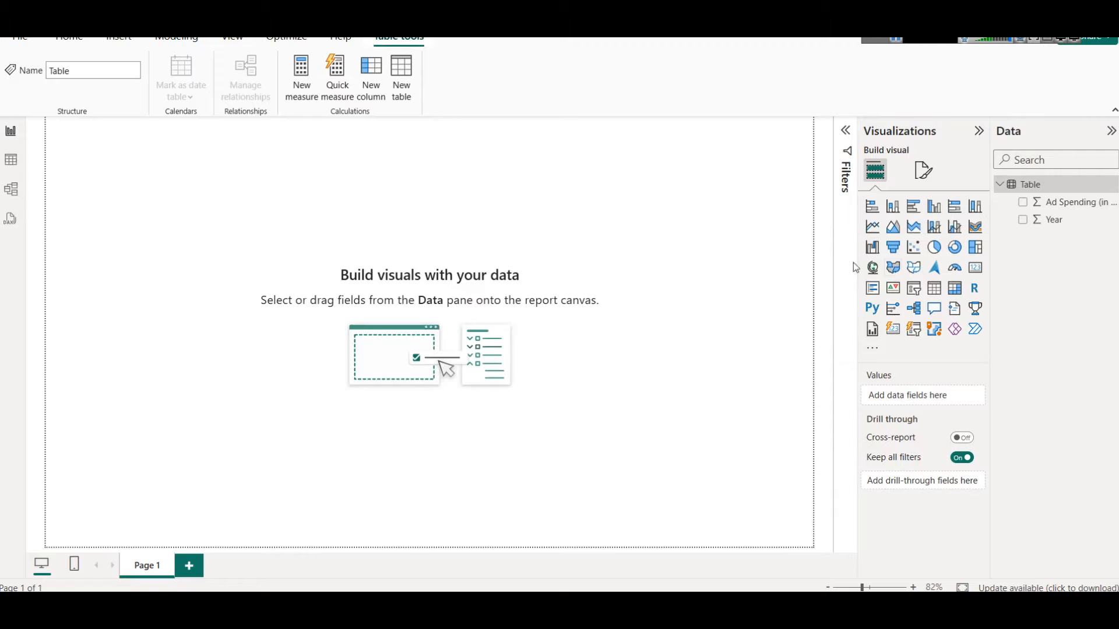
Step: Add a wide, low text box reading "Advertising spending worldwide from 2000 to 2024" with "(in million U.S. dollars)" on the second line
click(119, 38)
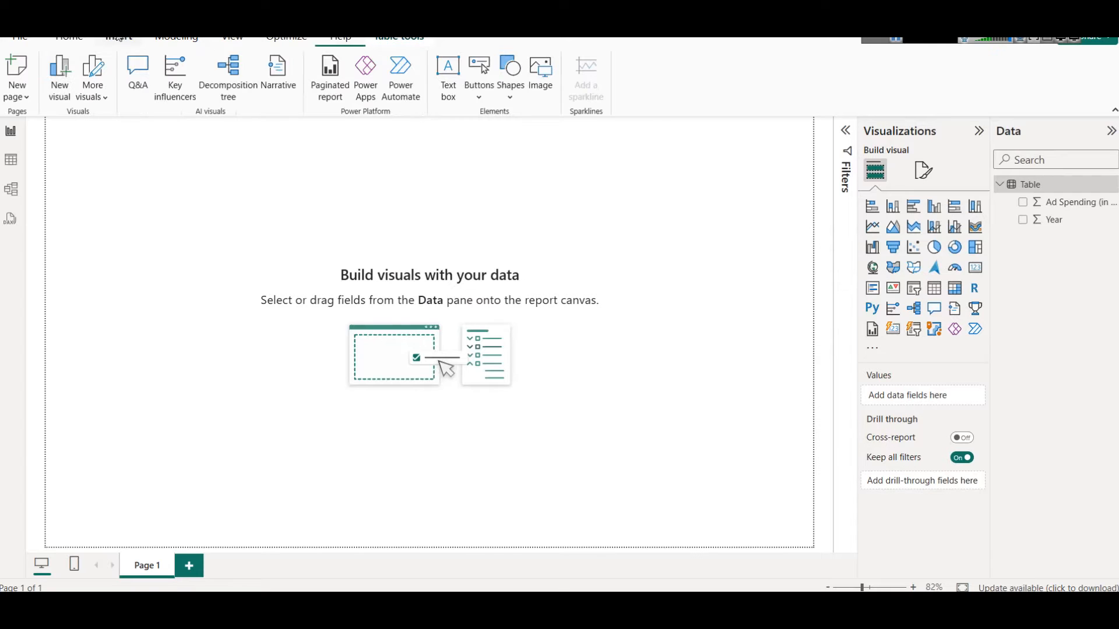
click(448, 76)
click(90, 162)
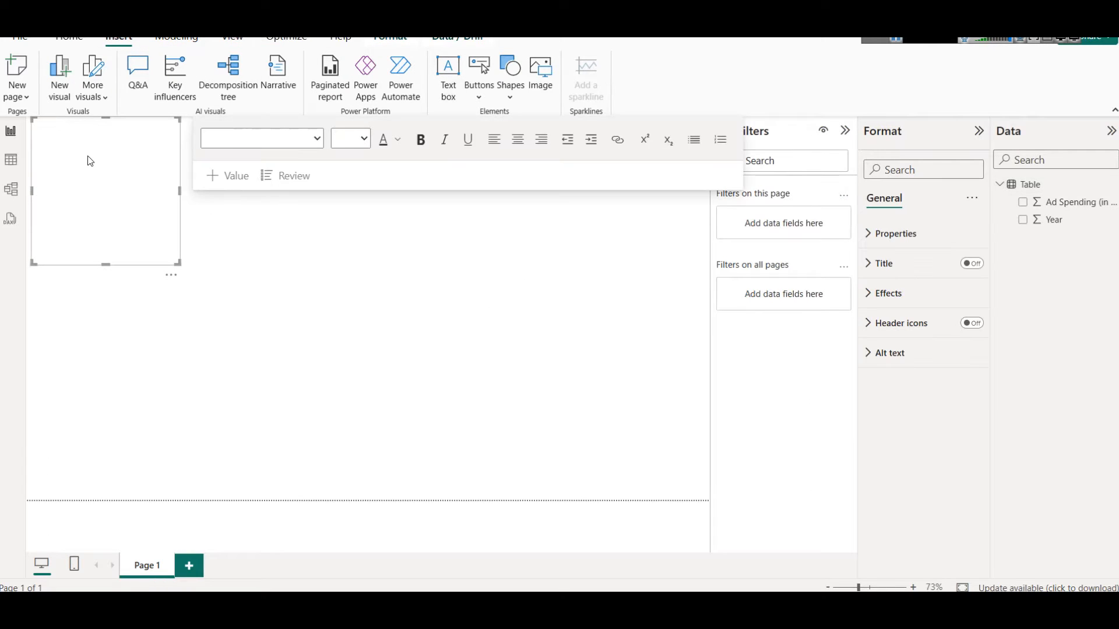
text(Advertising spending worldwide from 2000 to 2024 (in million U.S. dollars))
drag(178, 192, 660, 204)
drag(342, 266, 378, 175)
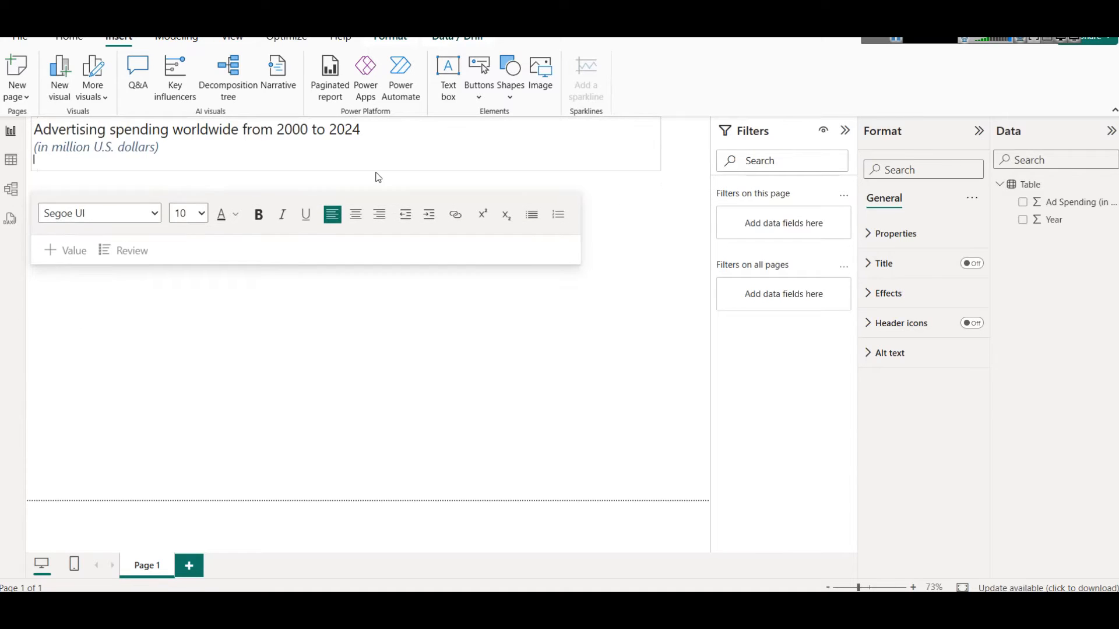
Step: Centre-align all the text in the report title box and slightly reduce the box's height
click(256, 356)
click(233, 162)
click(307, 130)
key(ctrl+a)
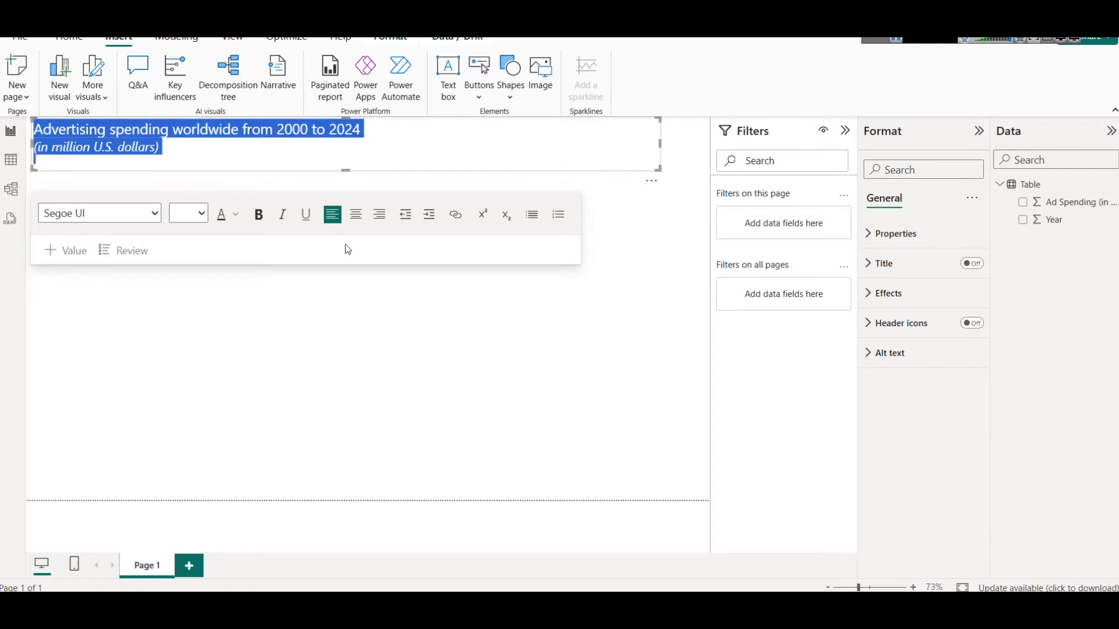
click(355, 214)
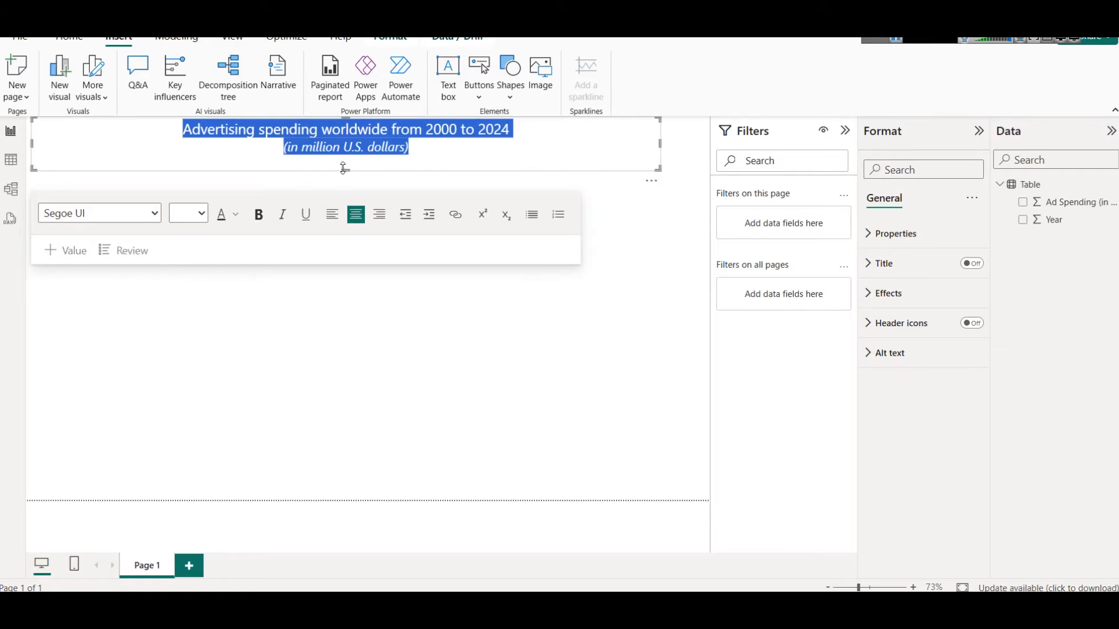
drag(345, 170, 348, 164)
Step: Format all the report title text as bold Comic Sans MS at size 32
click(92, 210)
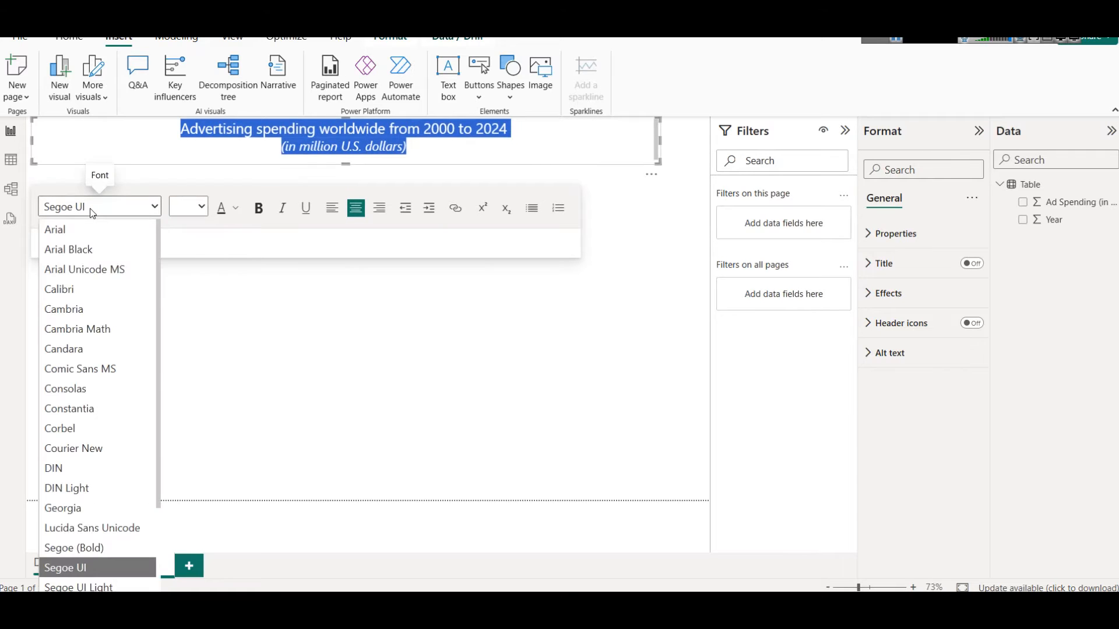
click(100, 364)
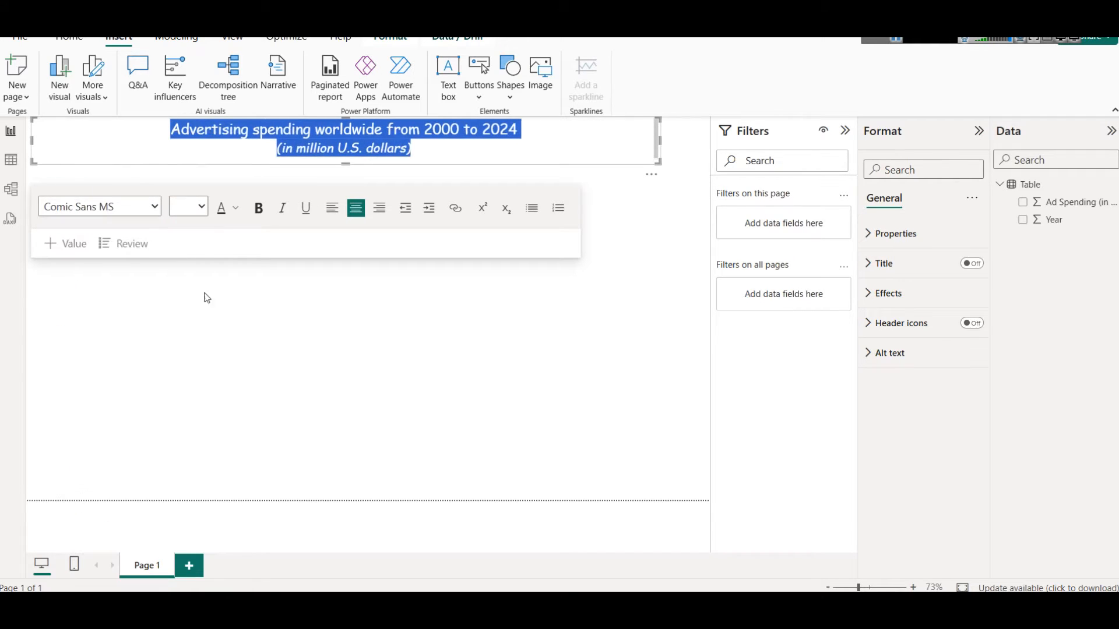
click(259, 208)
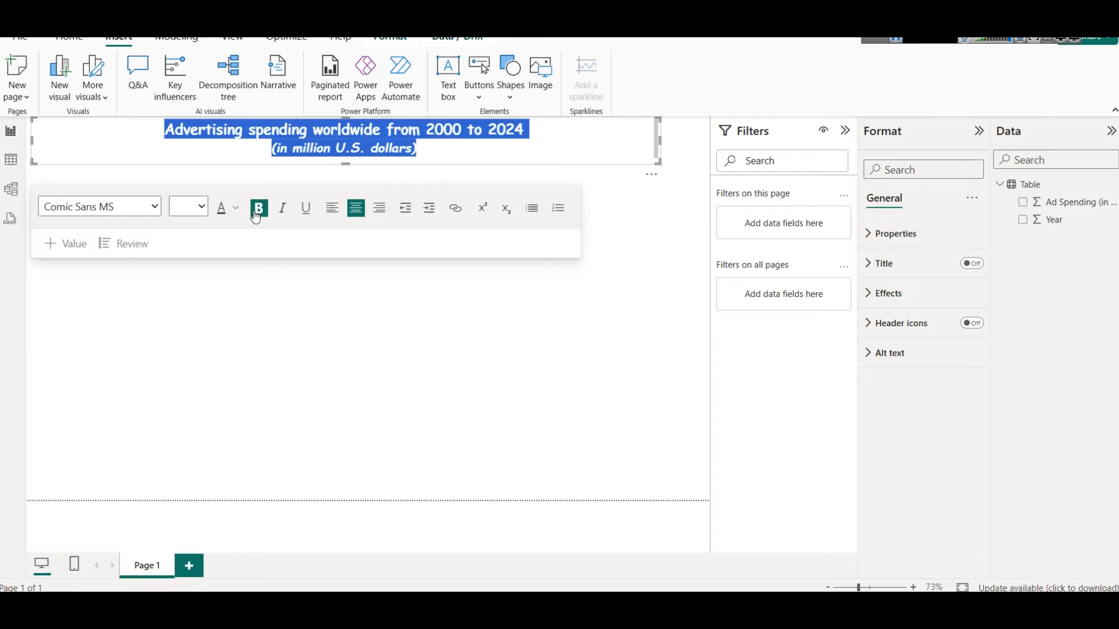
click(190, 206)
click(178, 469)
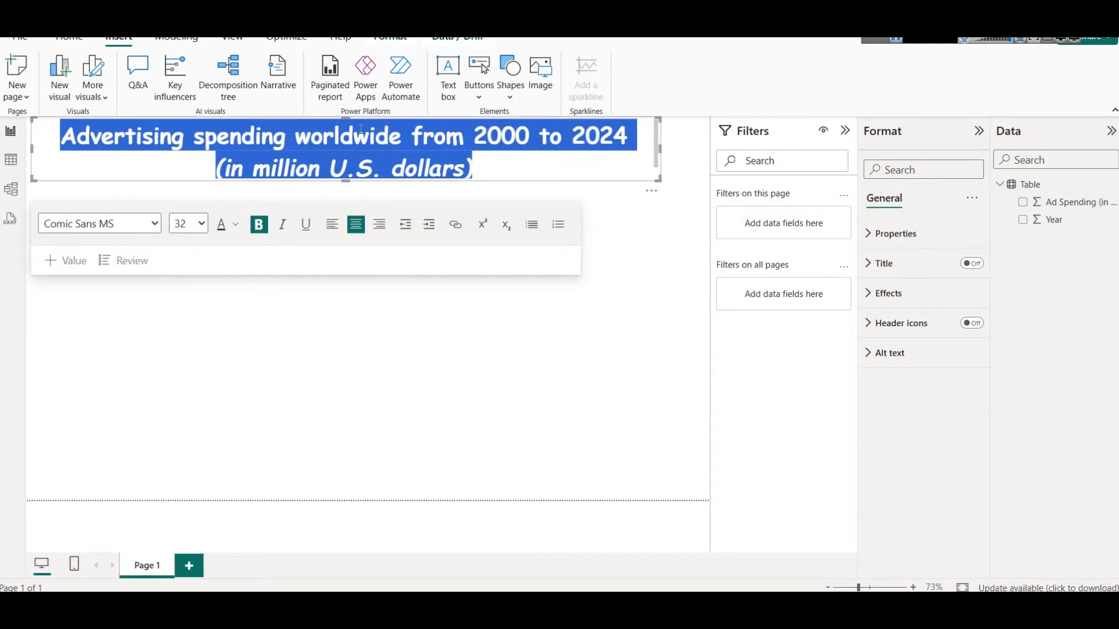
Step: Colour the title's first line dark blue and the line "(in million U.S. dollars)" dark red
click(237, 225)
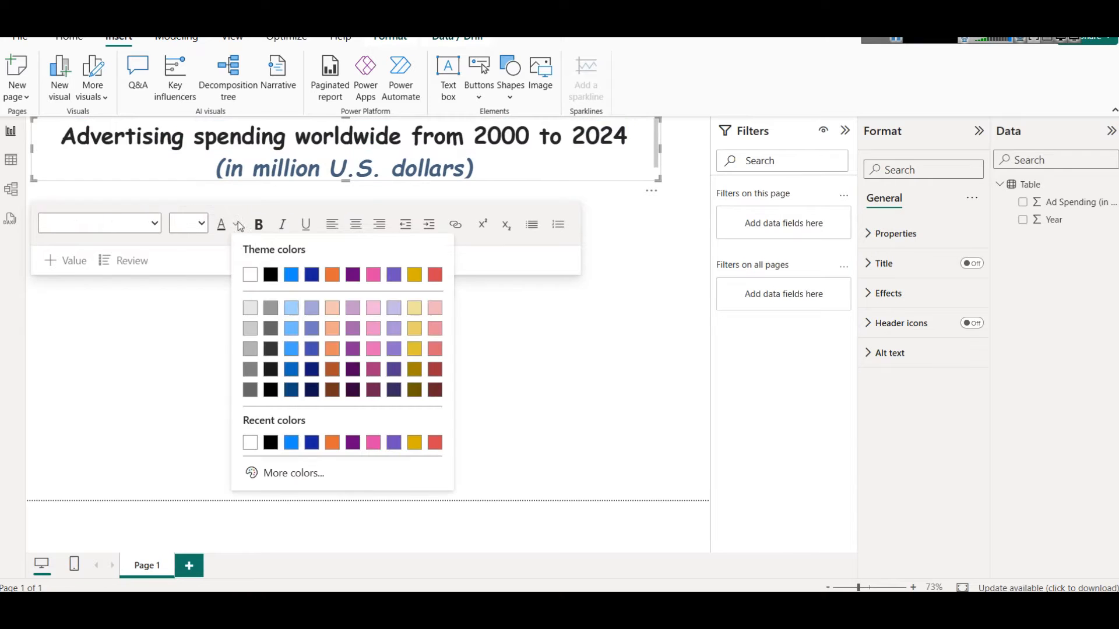
click(288, 390)
click(348, 172)
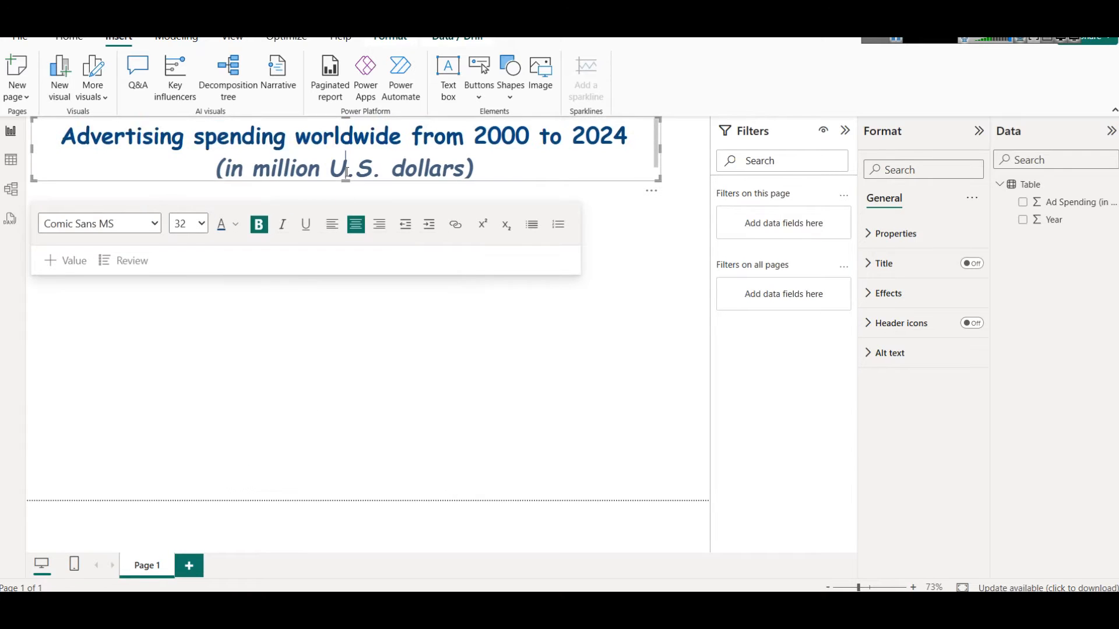
triple_click(347, 172)
click(241, 228)
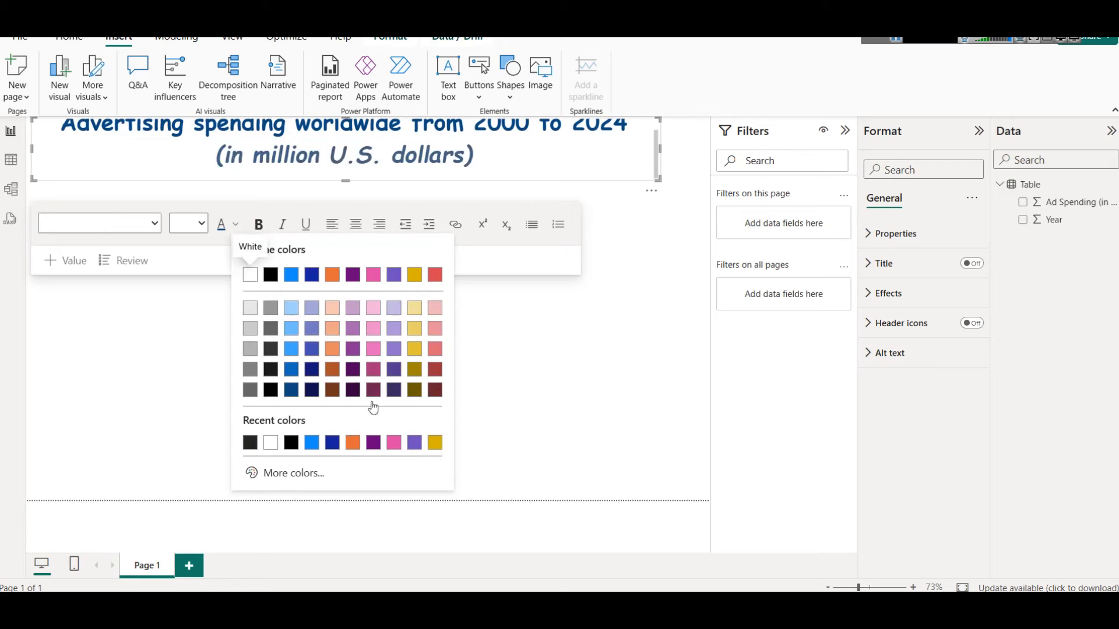
click(432, 392)
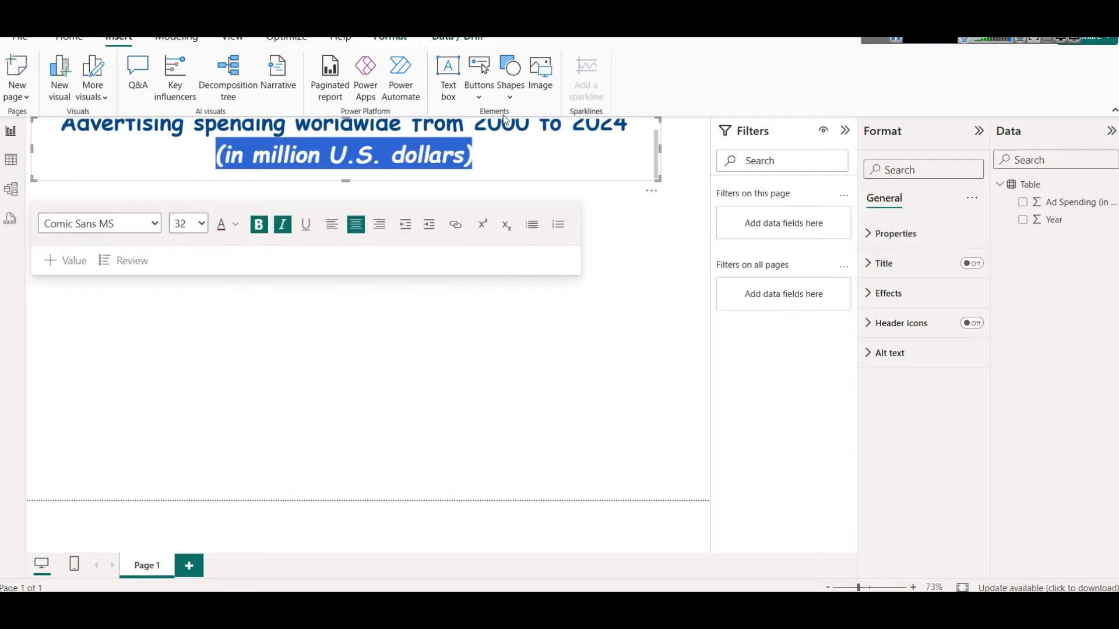
Step: Widen the title text box across the visible page and make it slightly taller
click(544, 146)
drag(660, 147, 709, 159)
click(657, 215)
click(392, 178)
mouse_move(373, 181)
mouse_down()
mouse_move(377, 204)
mouse_move(387, 195)
mouse_up()
click(599, 243)
click(559, 178)
Step: Turn on the shadow effect for the title text box
click(920, 298)
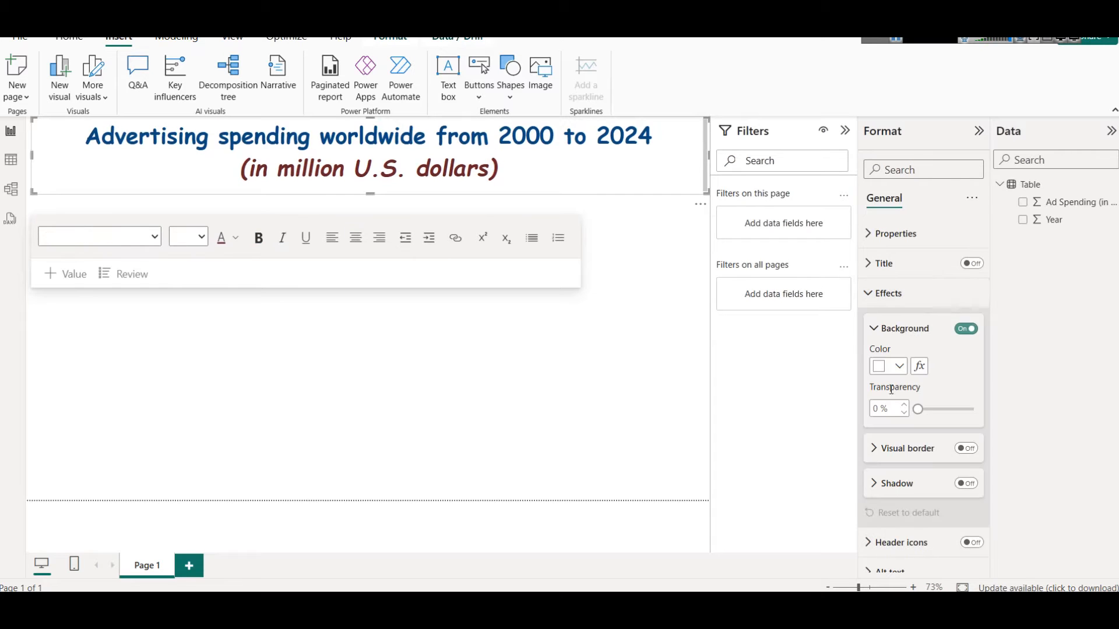
click(966, 483)
click(517, 364)
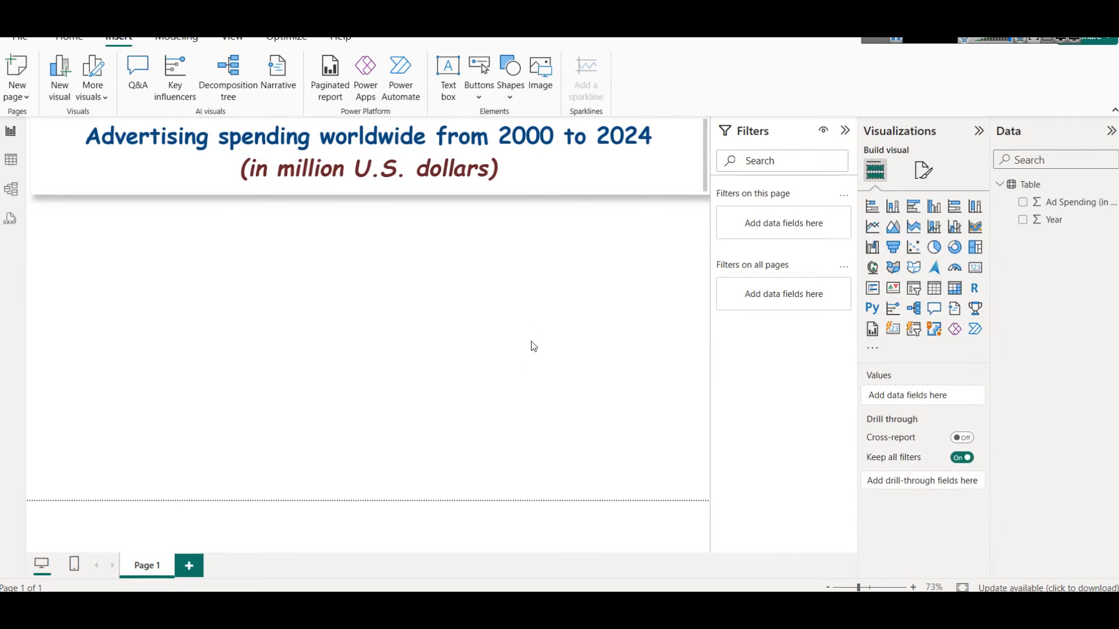
Step: Make the title text box a little taller so both text lines fit with extra spacing
click(441, 172)
drag(373, 195, 373, 208)
click(88, 135)
scroll(88, 133, up, 1)
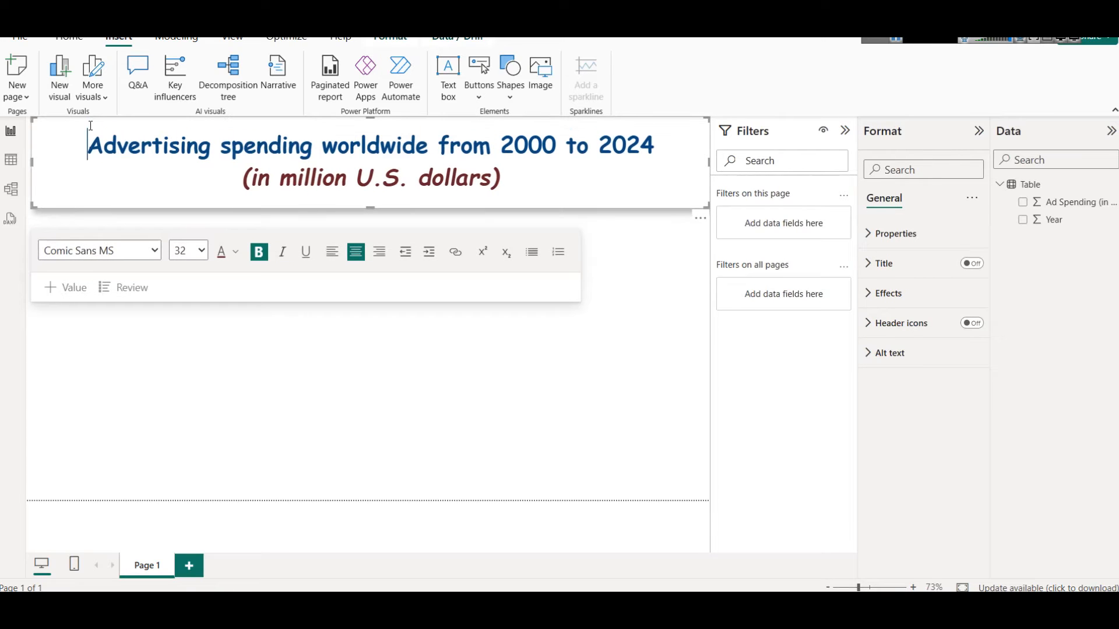
click(669, 424)
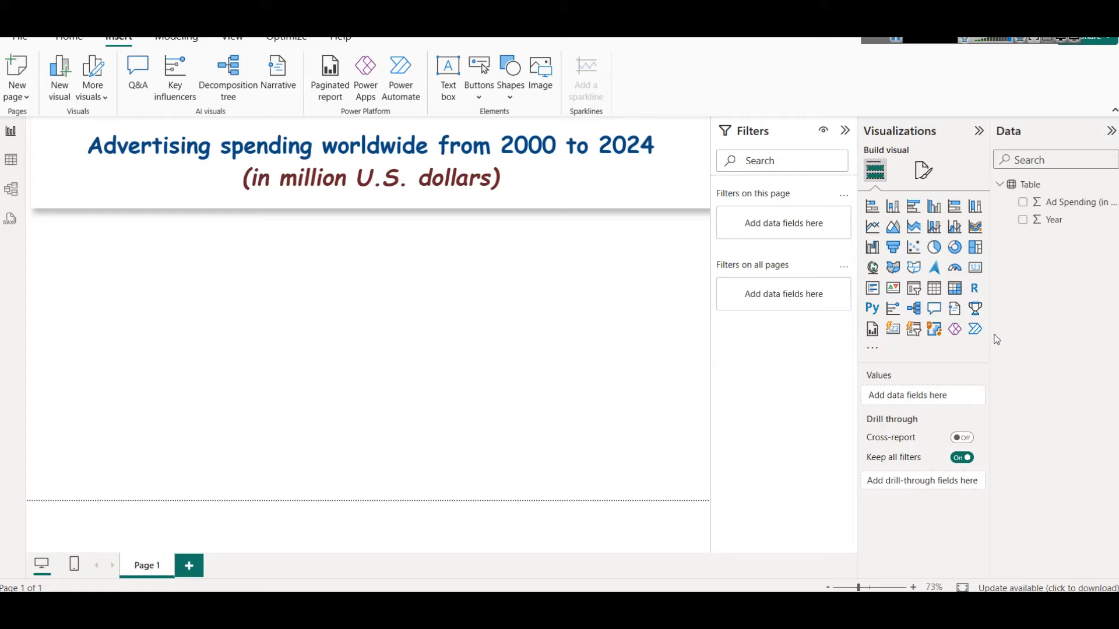
Step: Add a stacked column chart below the title with Year on the X-axis and Ad Spending (in million USD) on the Y-axis
click(893, 207)
drag(369, 325, 382, 421)
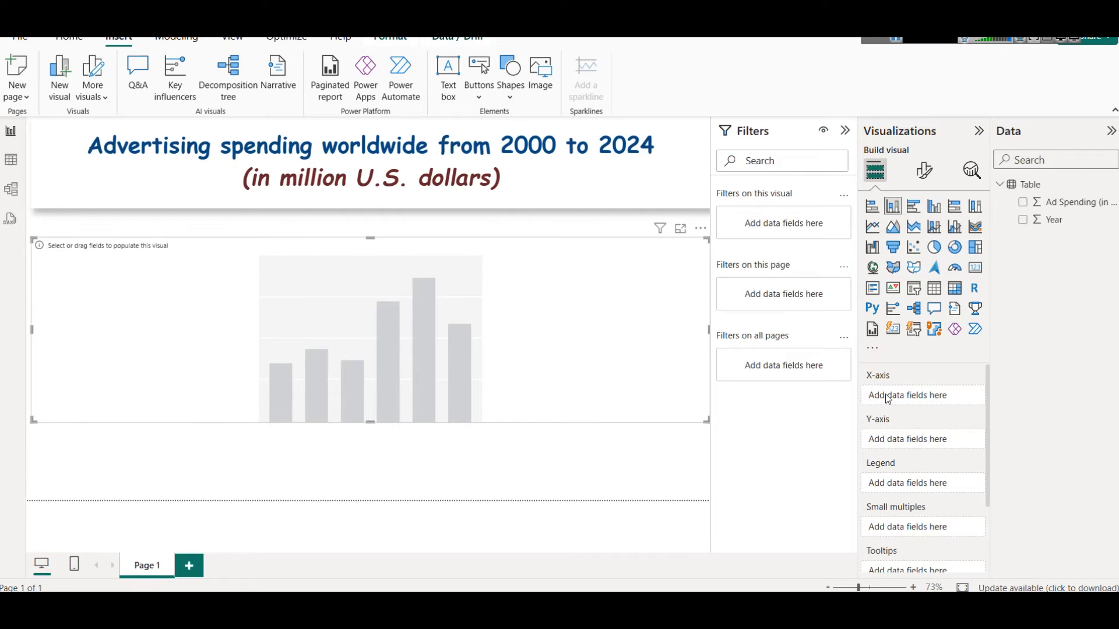
drag(1041, 219, 886, 395)
drag(1079, 204, 924, 446)
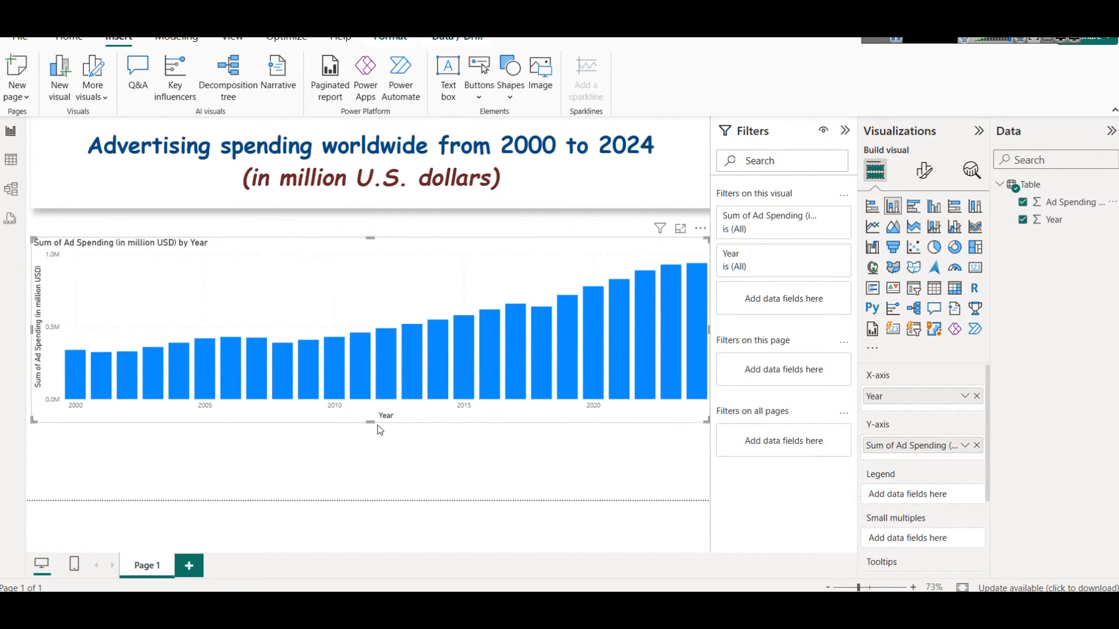
Step: Make the column chart taller and narrower, and position it just beneath the title box with a small left margin
drag(373, 422, 385, 463)
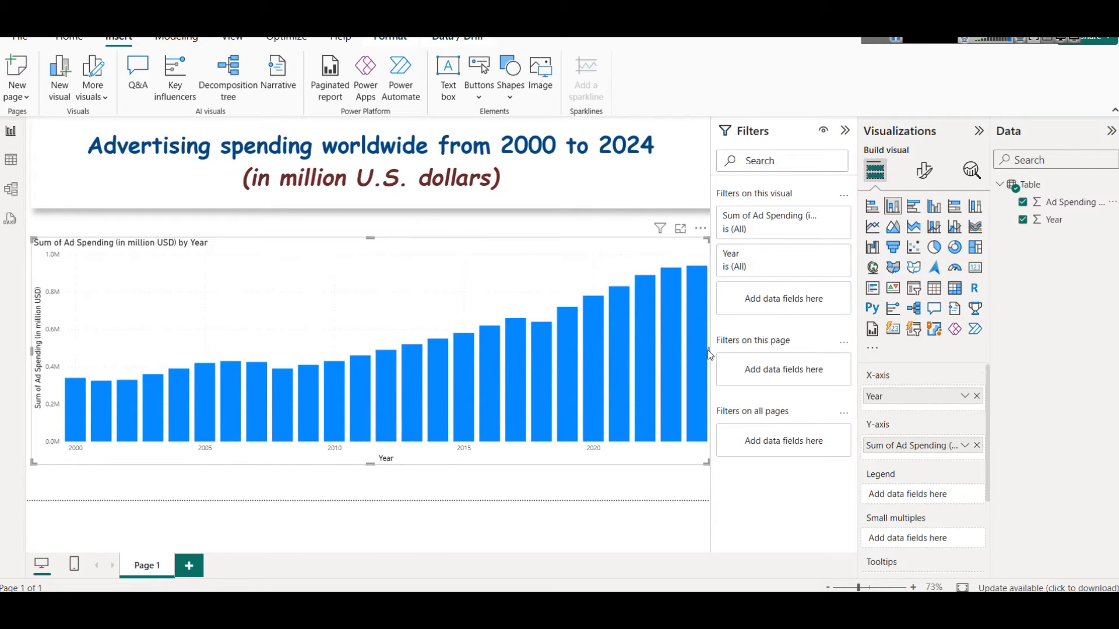
drag(709, 349, 659, 350)
drag(377, 310, 390, 297)
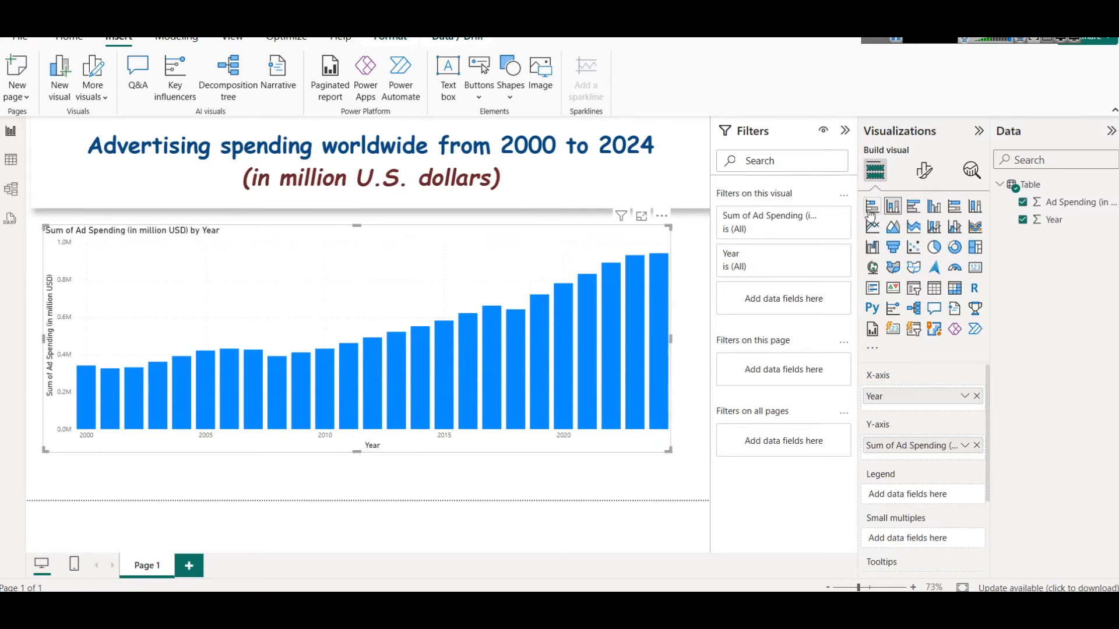
Step: Centre the column chart's title horizontally and set its text colour to dark blue
click(925, 173)
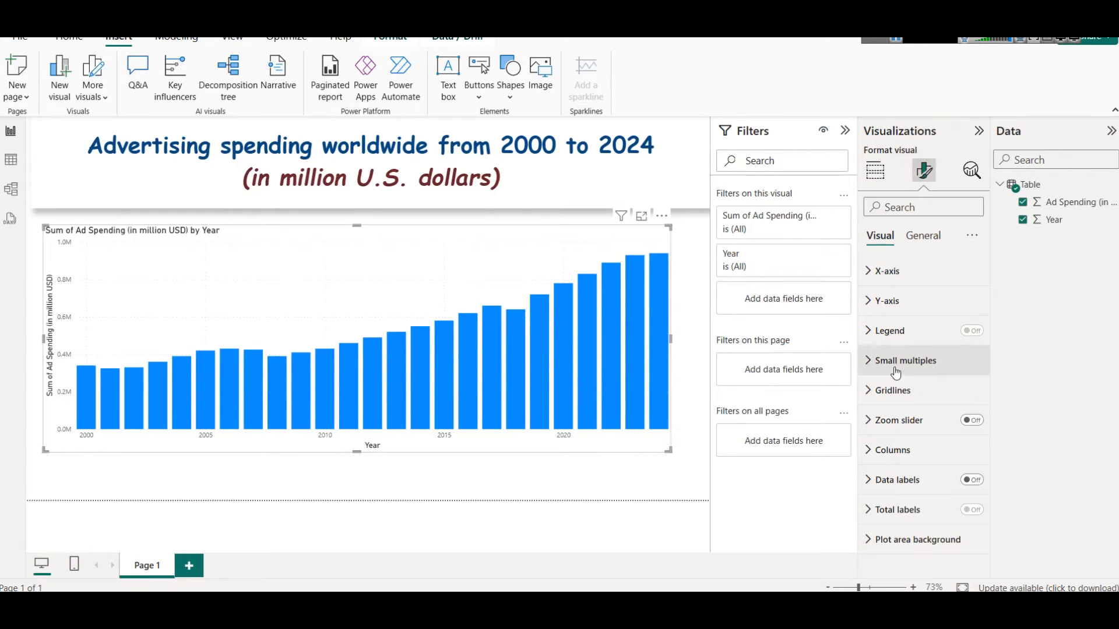
click(923, 236)
click(909, 301)
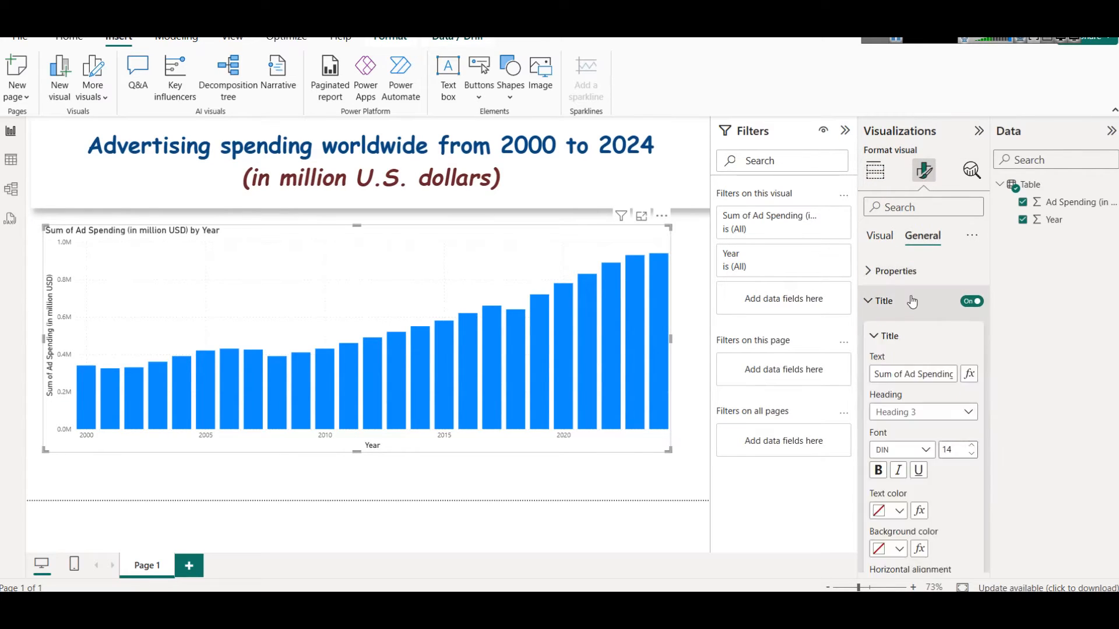
scroll(897, 478, down, 3)
click(898, 443)
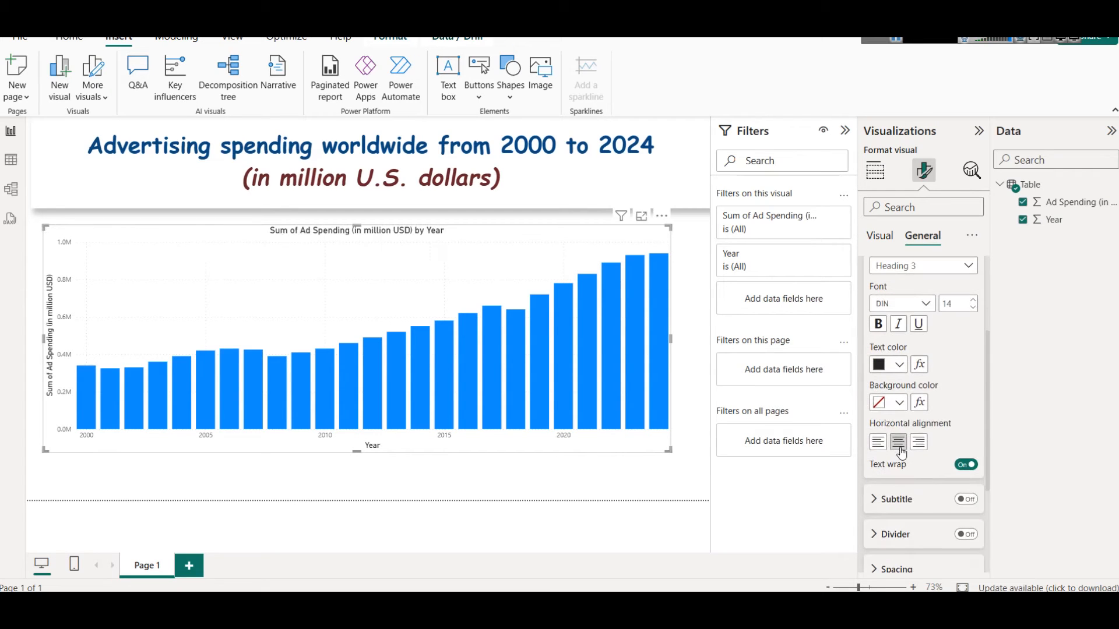
click(899, 365)
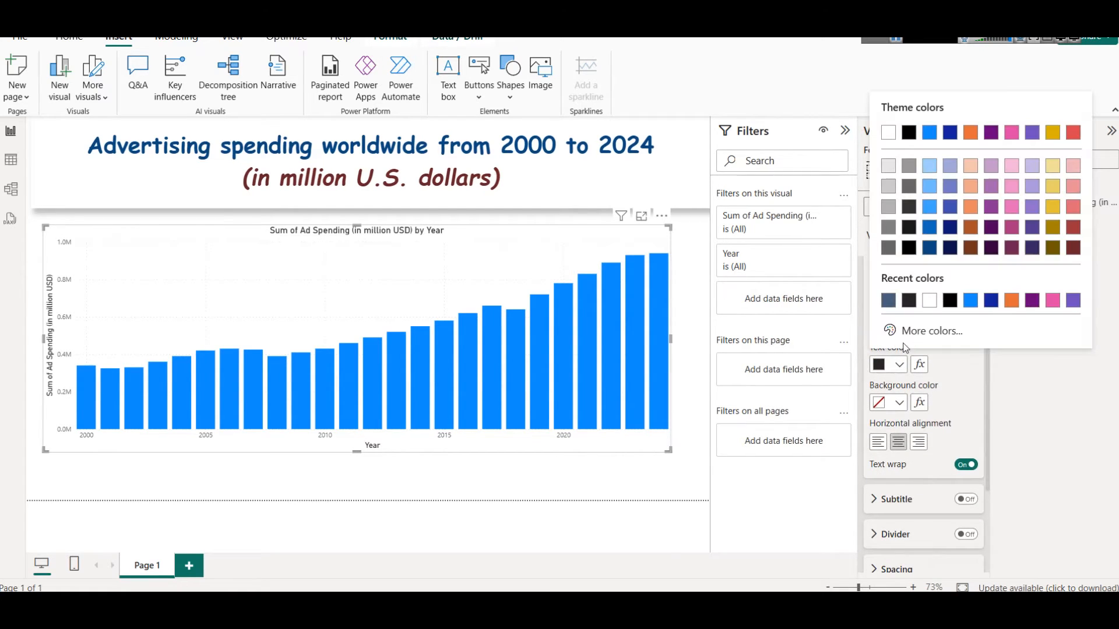
click(928, 250)
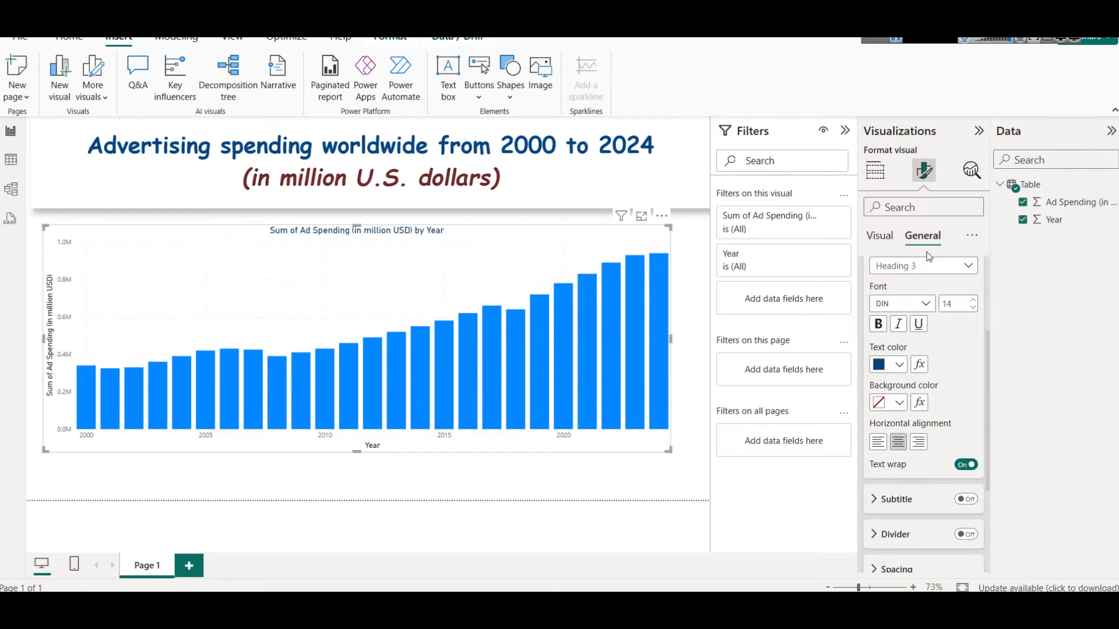
Step: Set the chart title's font size to 15 and make it bold, then collapse the title settings
click(972, 299)
click(878, 324)
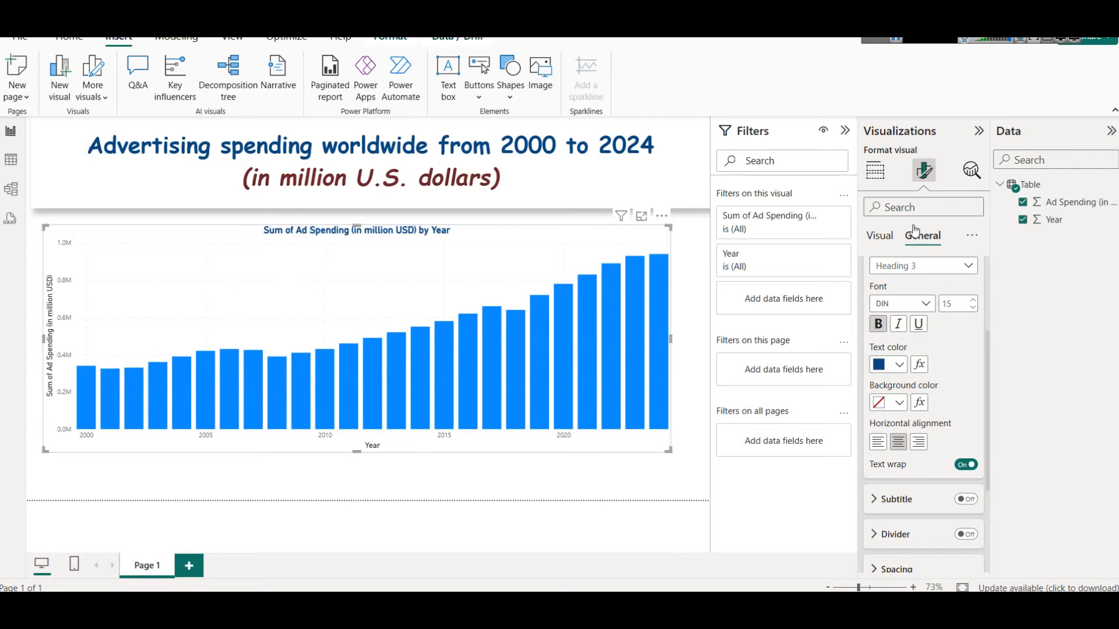
scroll(909, 291, up, 3)
click(887, 300)
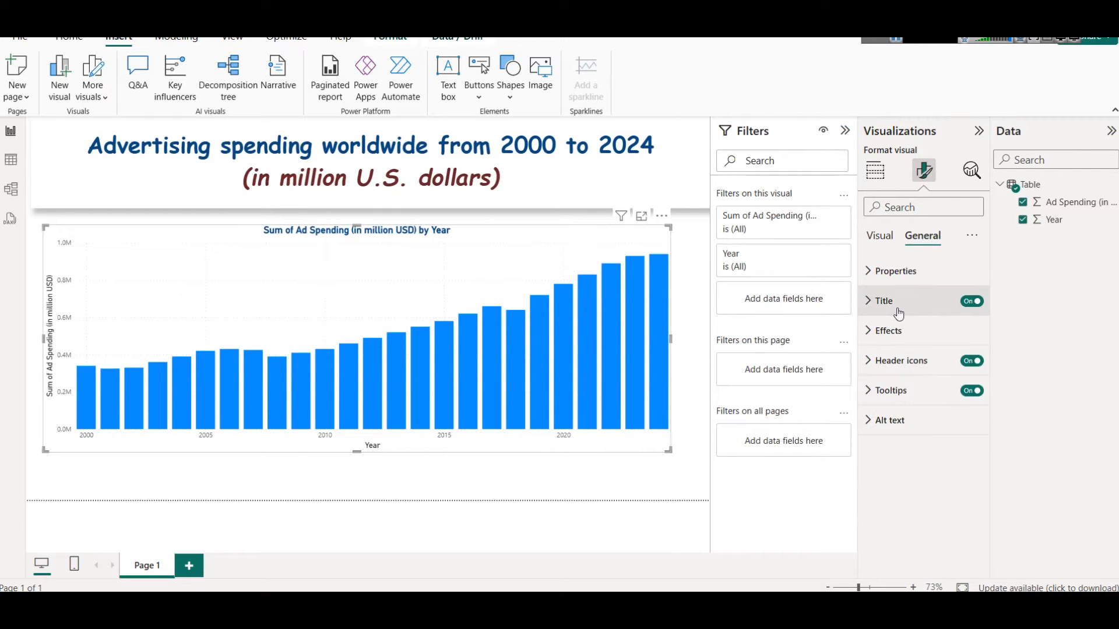
Step: Add a shadow to the column chart and shift the chart slightly to the right and up
click(911, 331)
click(966, 521)
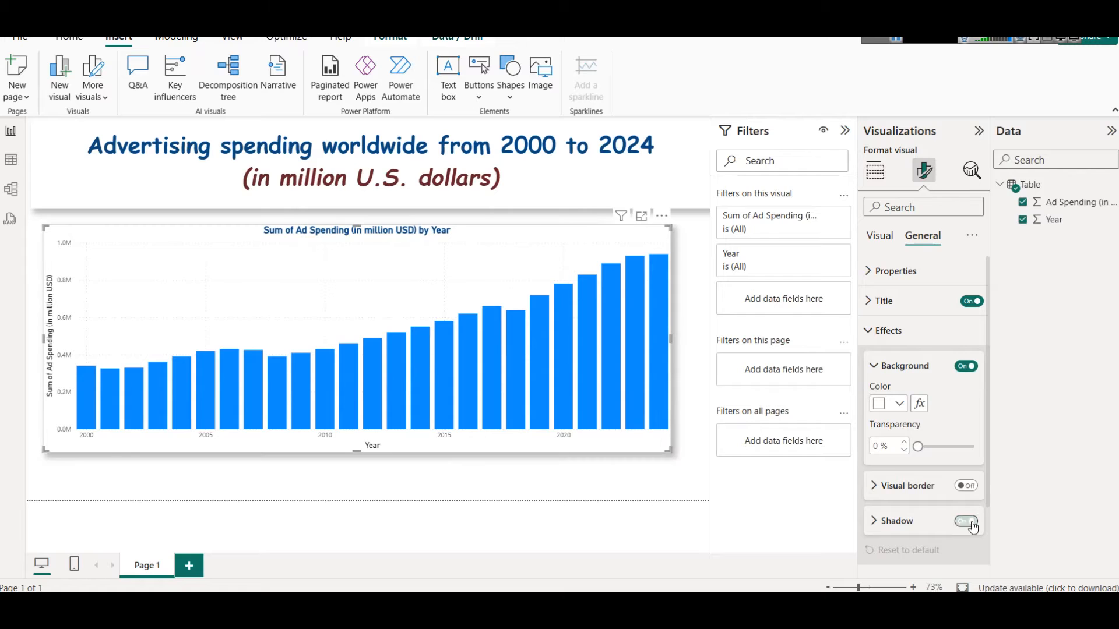
click(656, 469)
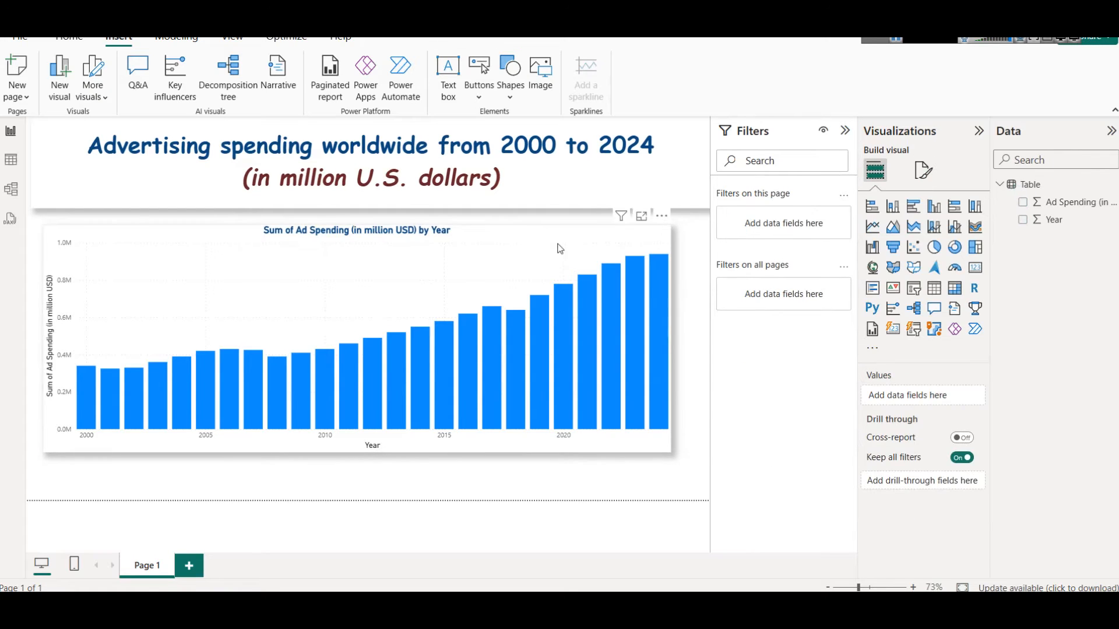
drag(559, 249, 572, 247)
click(590, 471)
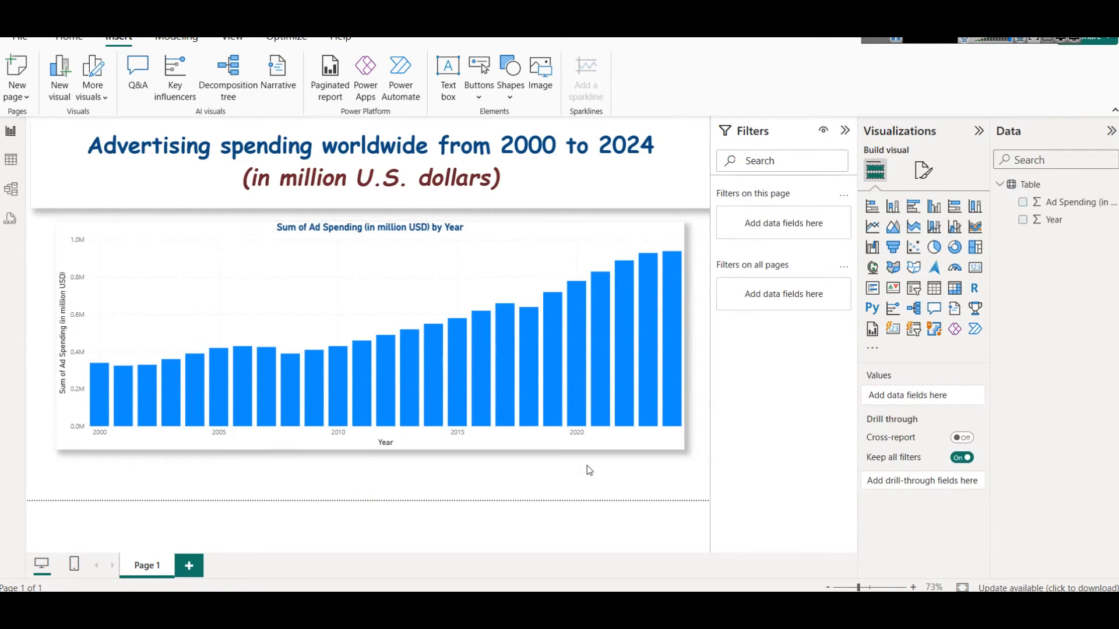
Step: Turn on data labels for the column chart of ad spending by year
click(663, 240)
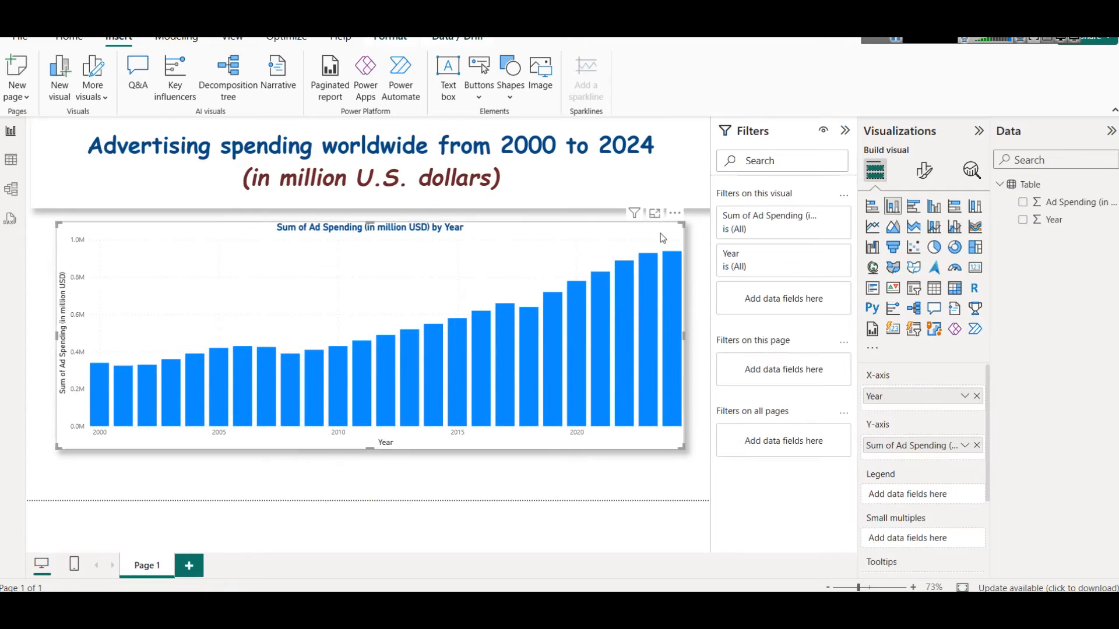
click(924, 171)
click(971, 479)
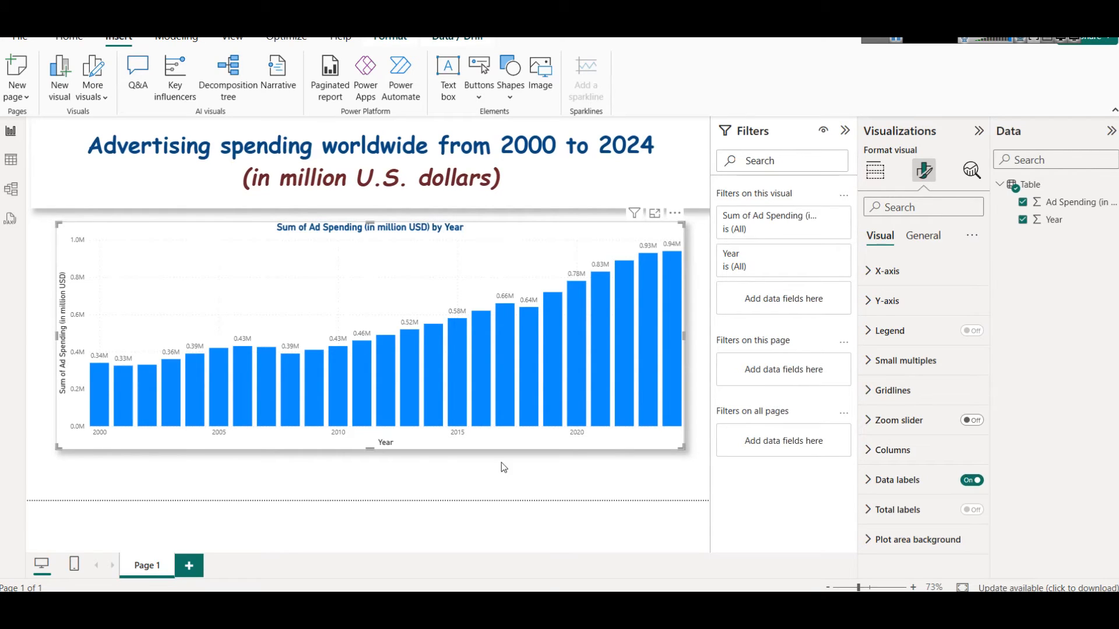
mouse_move(96, 404)
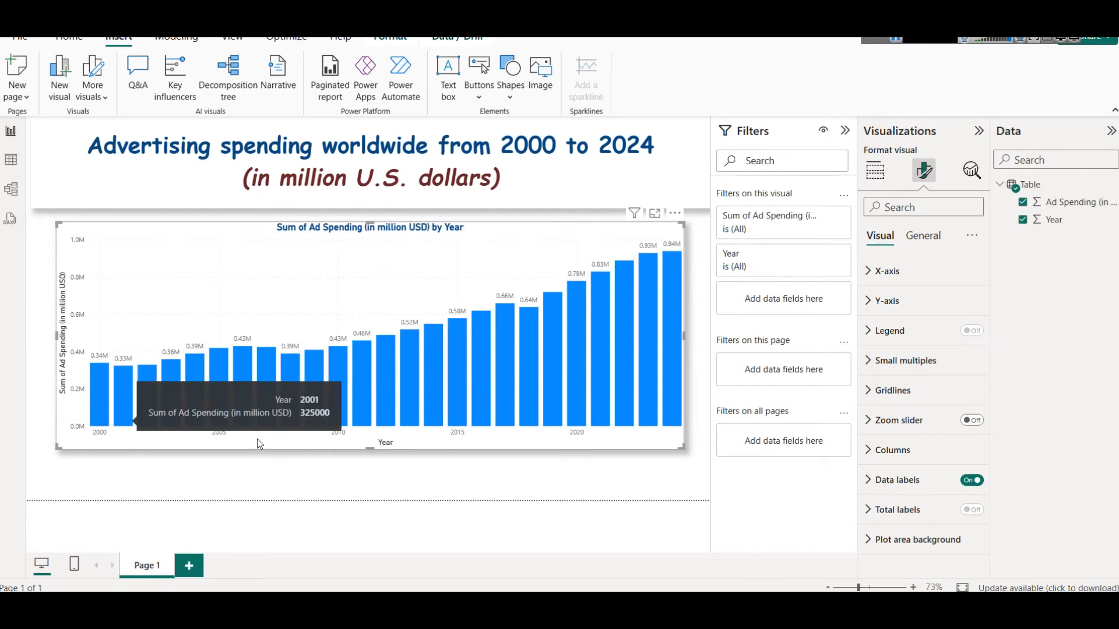
mouse_move(678, 281)
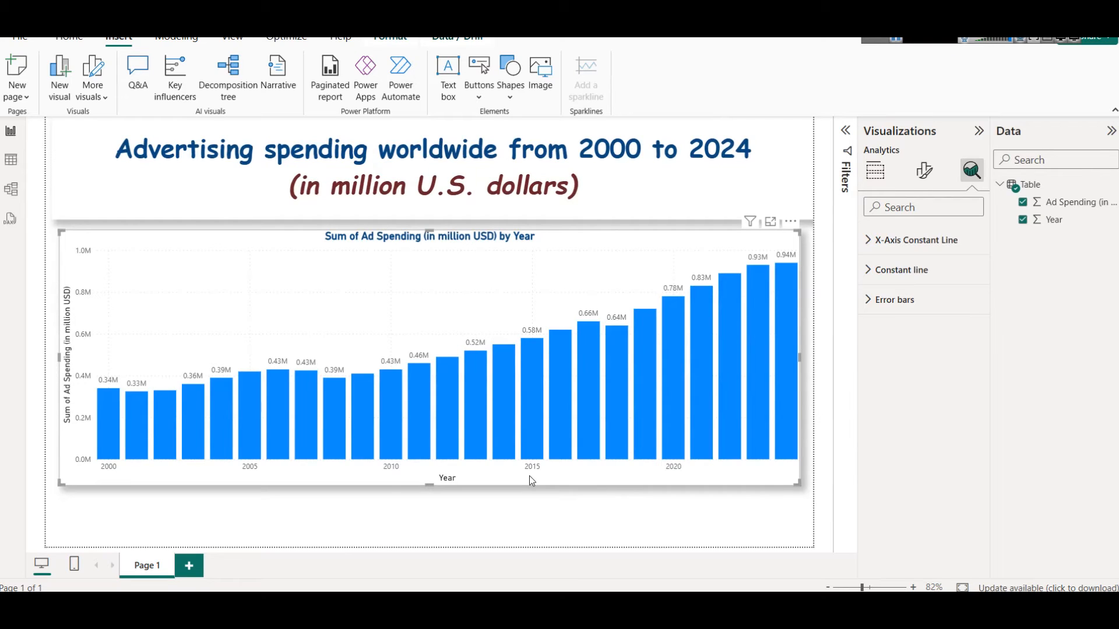
Step: Deselect the column chart and duplicate Page 1 with its title and chart
click(802, 360)
click(800, 351)
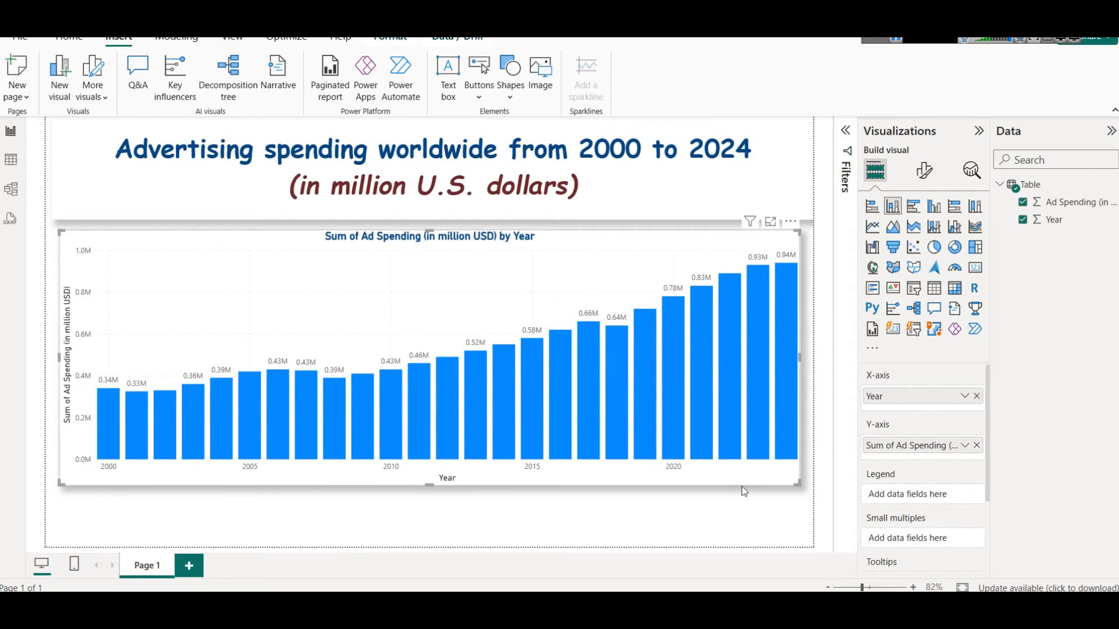
click(725, 511)
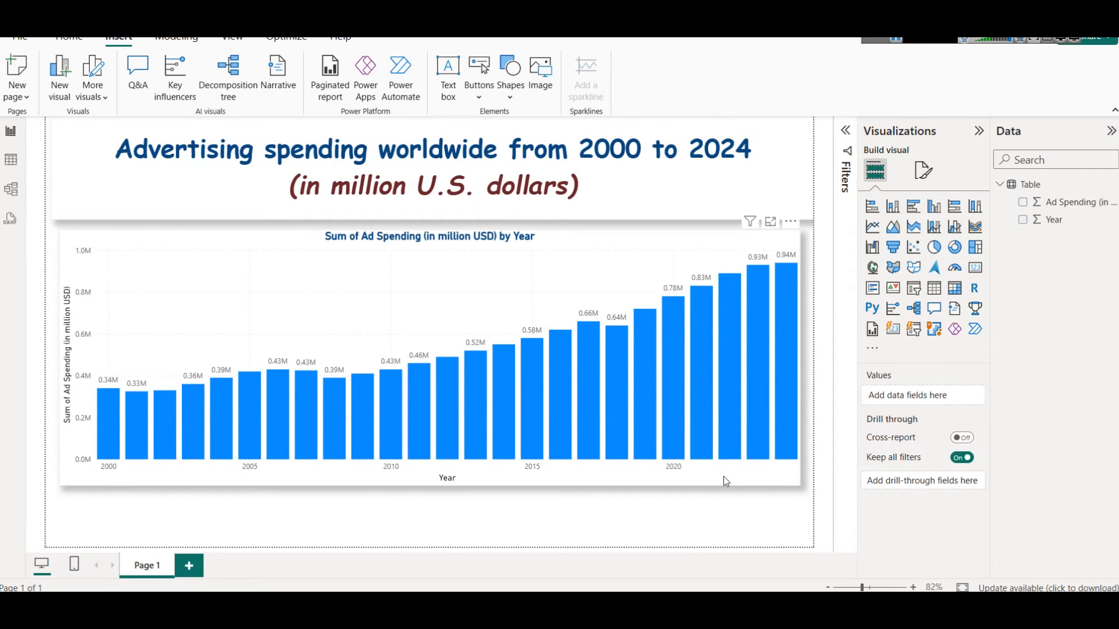
right_click(141, 569)
click(206, 542)
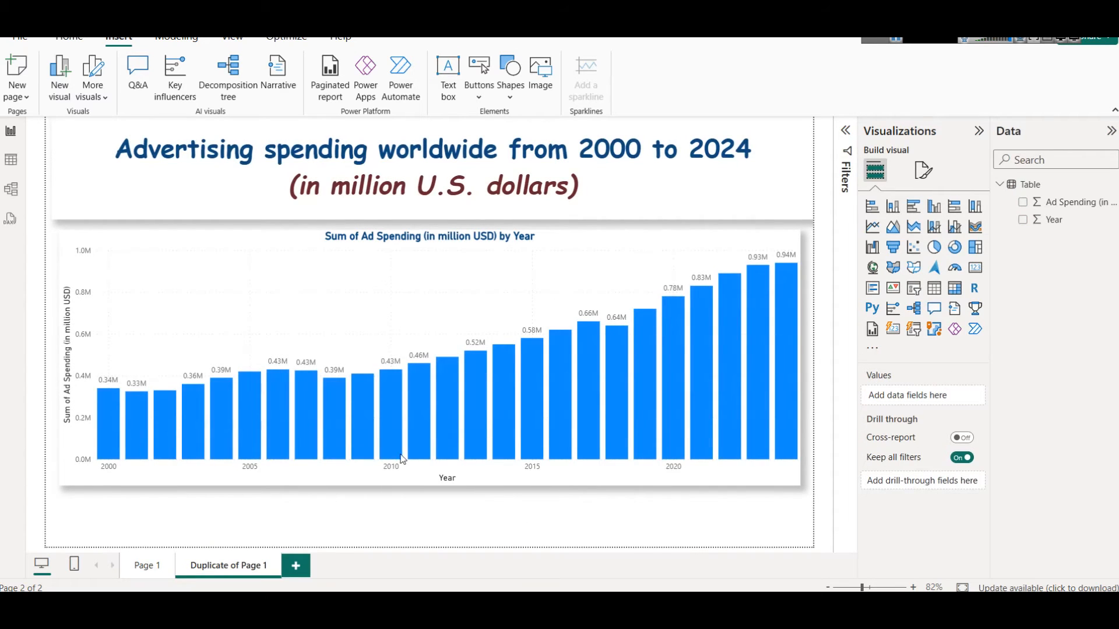
Step: Convert the column chart on the duplicated page to a line chart and turn on its forecast
click(502, 302)
click(873, 227)
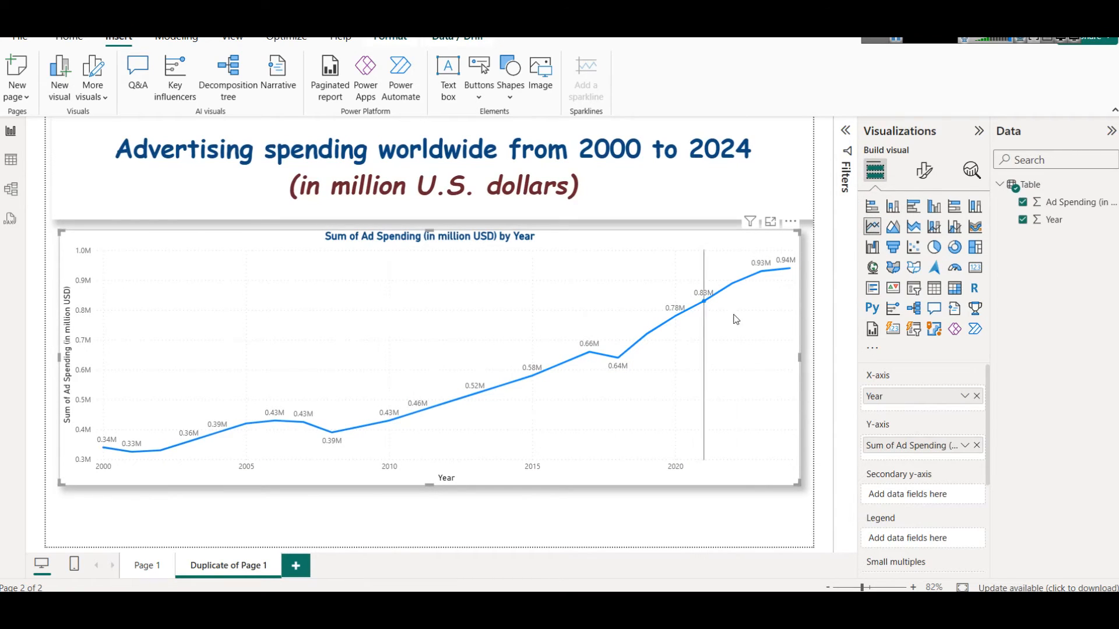
click(971, 171)
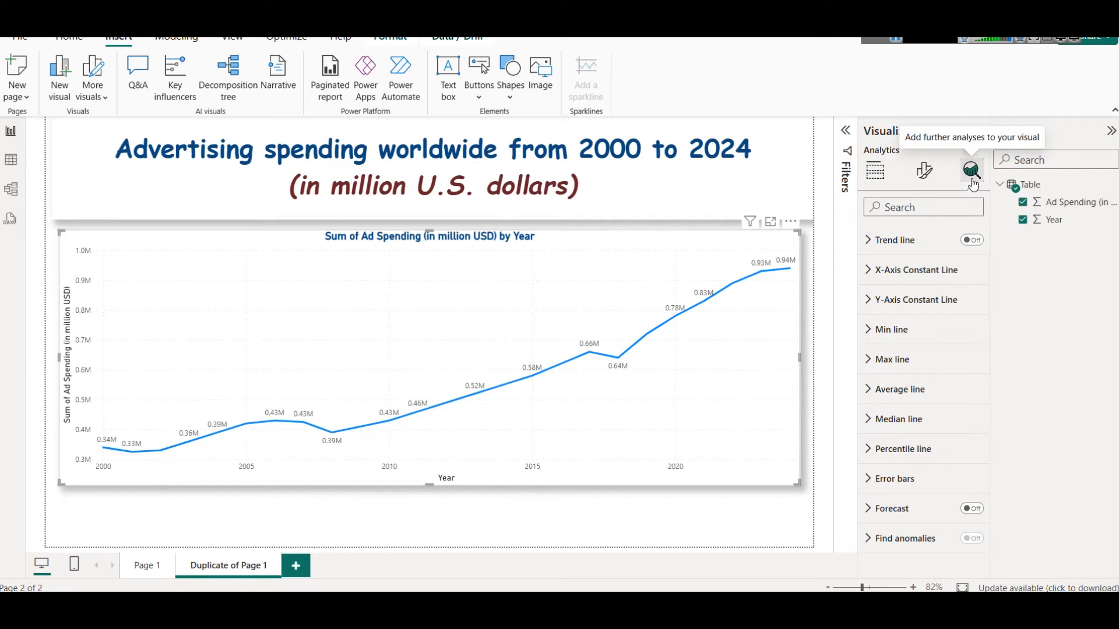
click(971, 509)
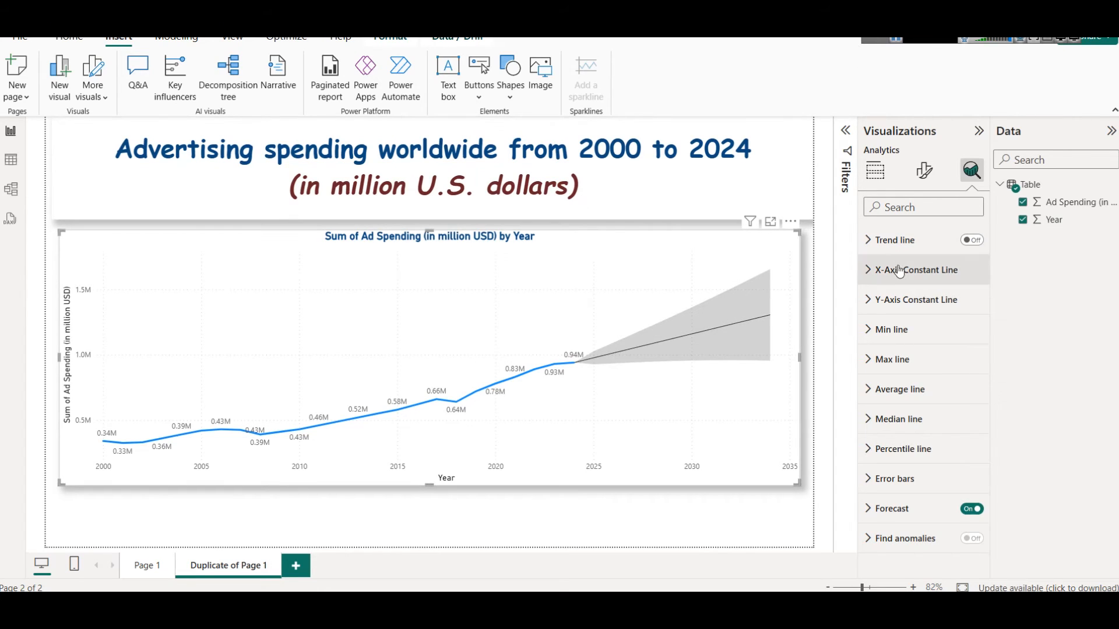
Step: Replace "Sum of" with "Forecast" at the start of the line chart's title text
click(924, 170)
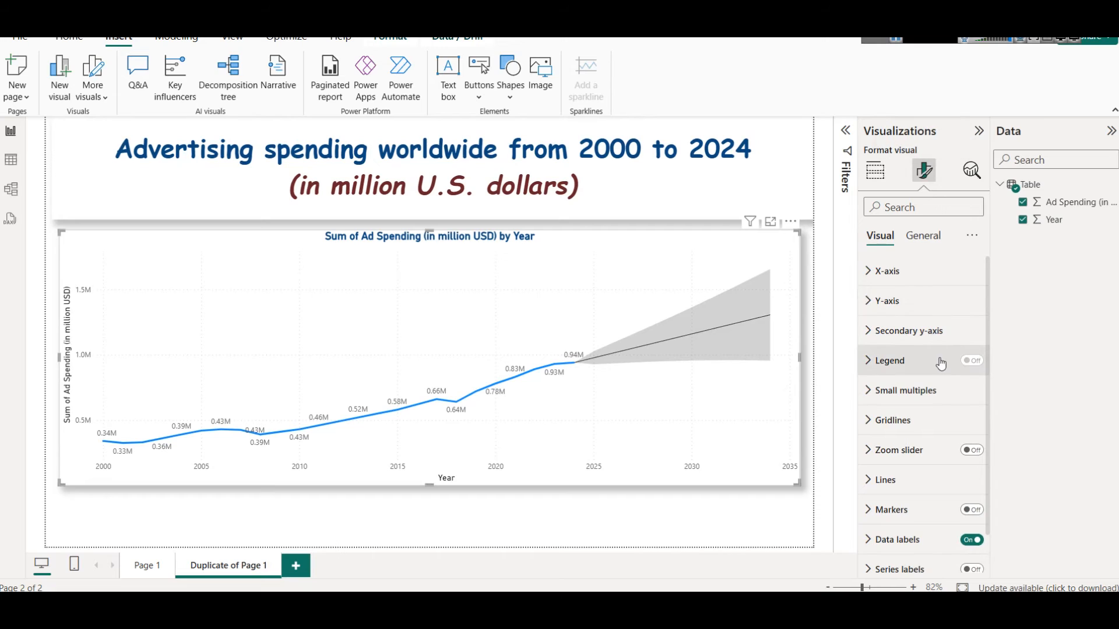
click(923, 235)
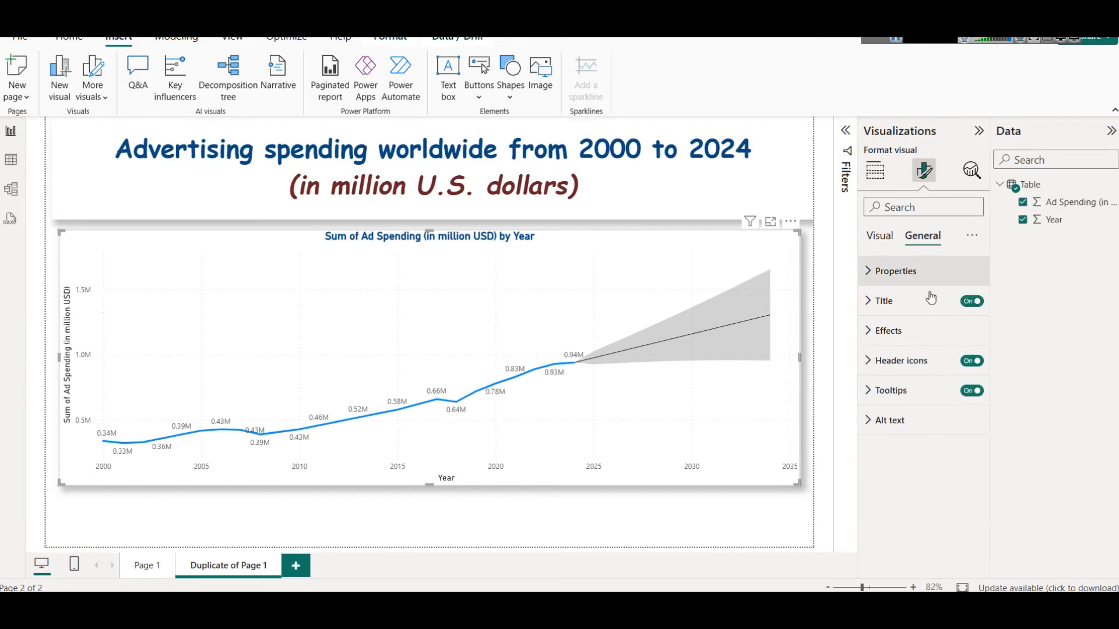
click(929, 302)
click(917, 374)
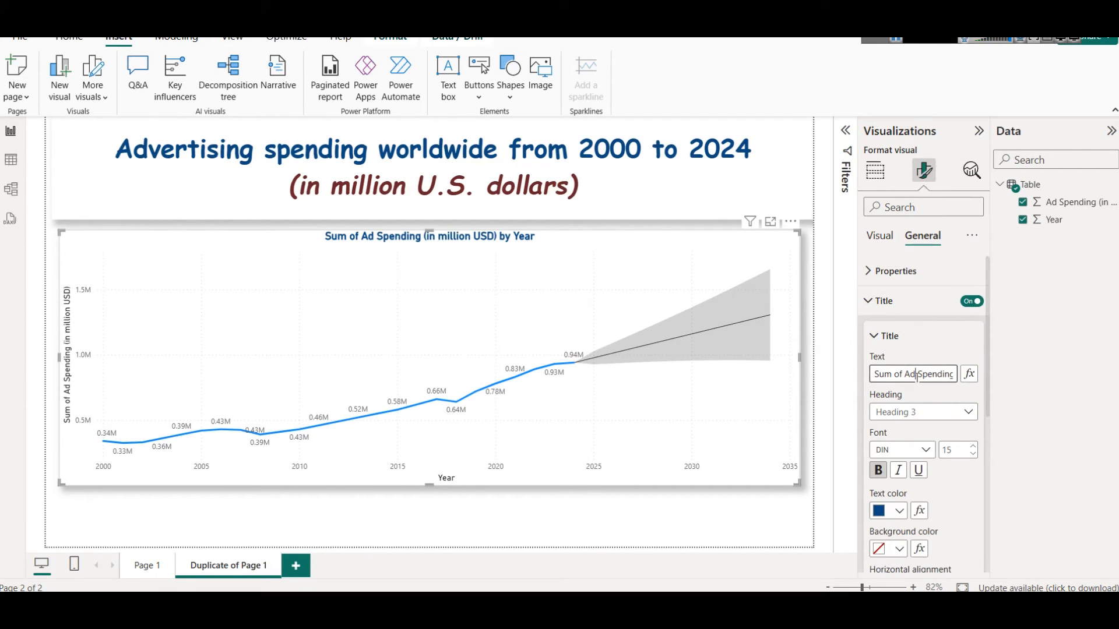
key(ctrl+a)
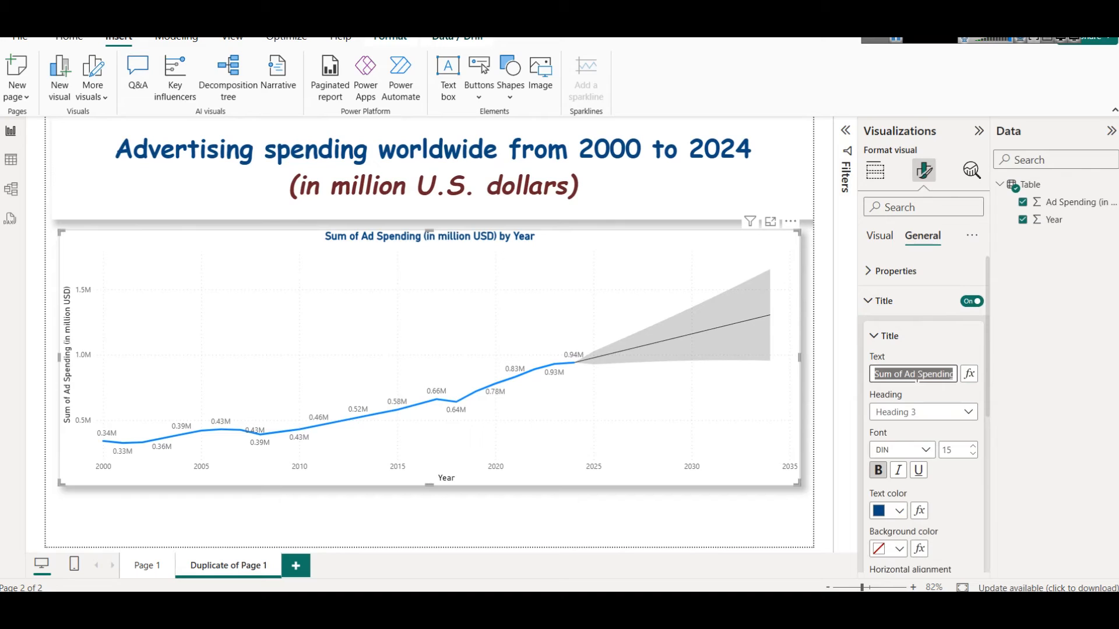
key(Home)
key(shift+Right)
key(shift+Right)
key(shift+Right)
text(Forecast)
Step: Append 2034 to the line chart's title so it reads "Forecast Ad Spending (in million USD) by Year 2034"
key(Right)
key(Right)
key(Right)
key(Right)
key(Right)
key(Right)
key(Right)
key(Right)
key(Right)
key(Right)
key(Right)
key(Right)
key(Right)
key(Right)
key(Right)
key(Right)
key(Right)
key(Right)
key(Right)
key(Right)
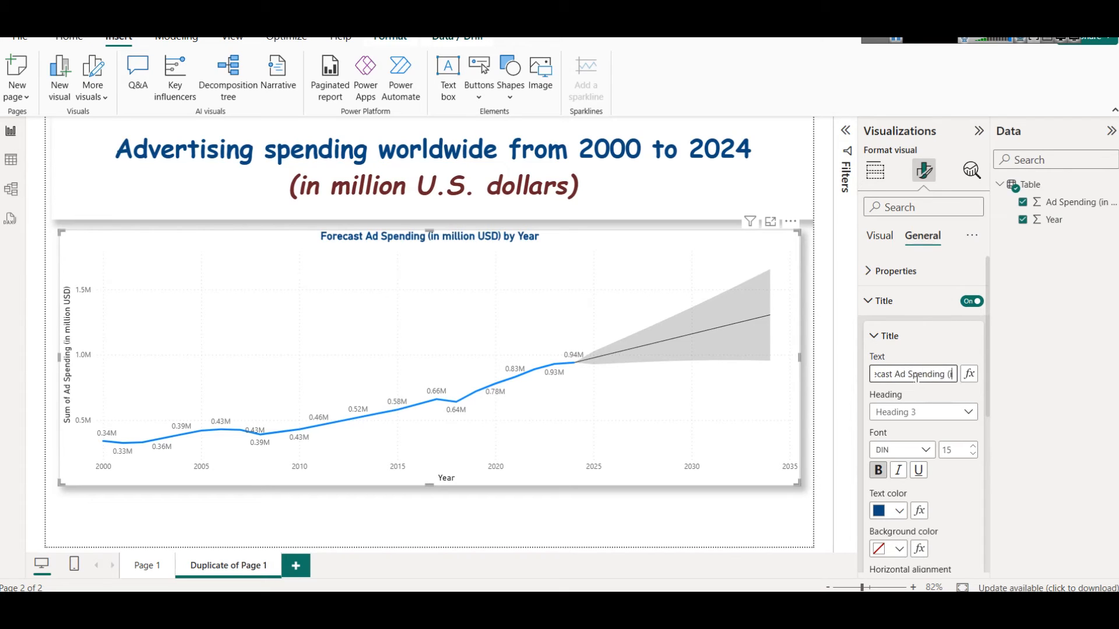
text(20234)
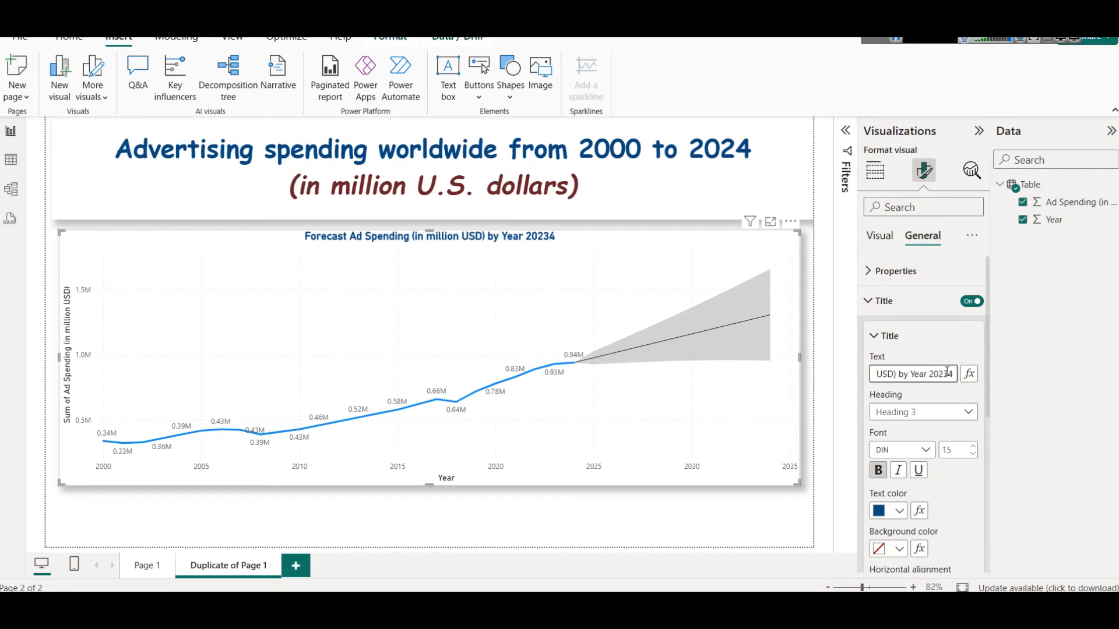
key(BackSpace)
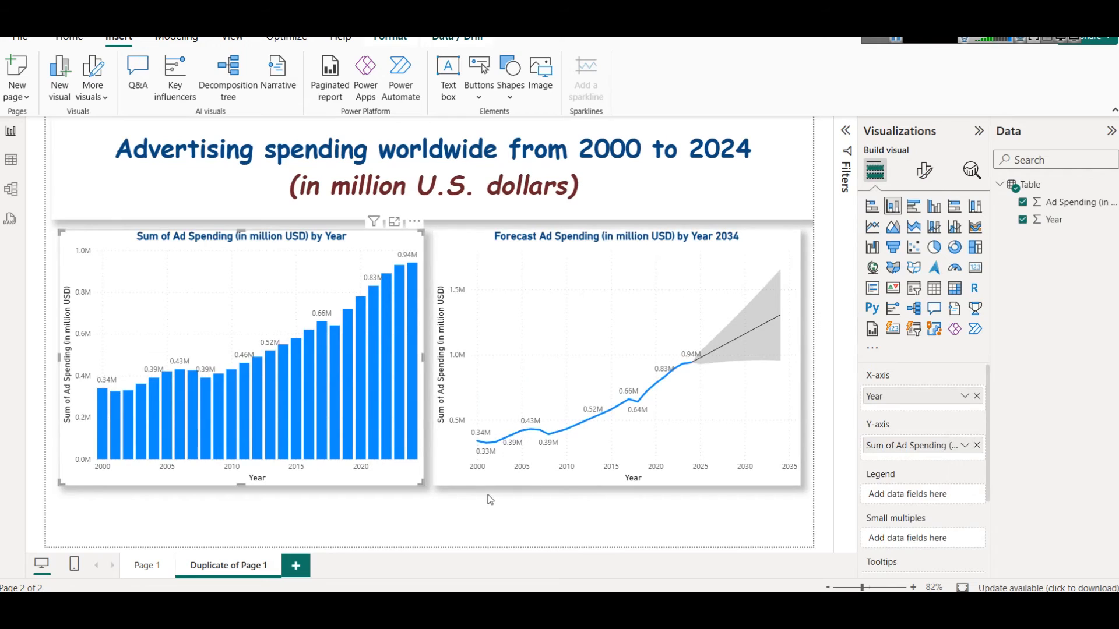
Step: Inspect the 2027 forecast value and its upper and lower bounds on the line chart
click(491, 509)
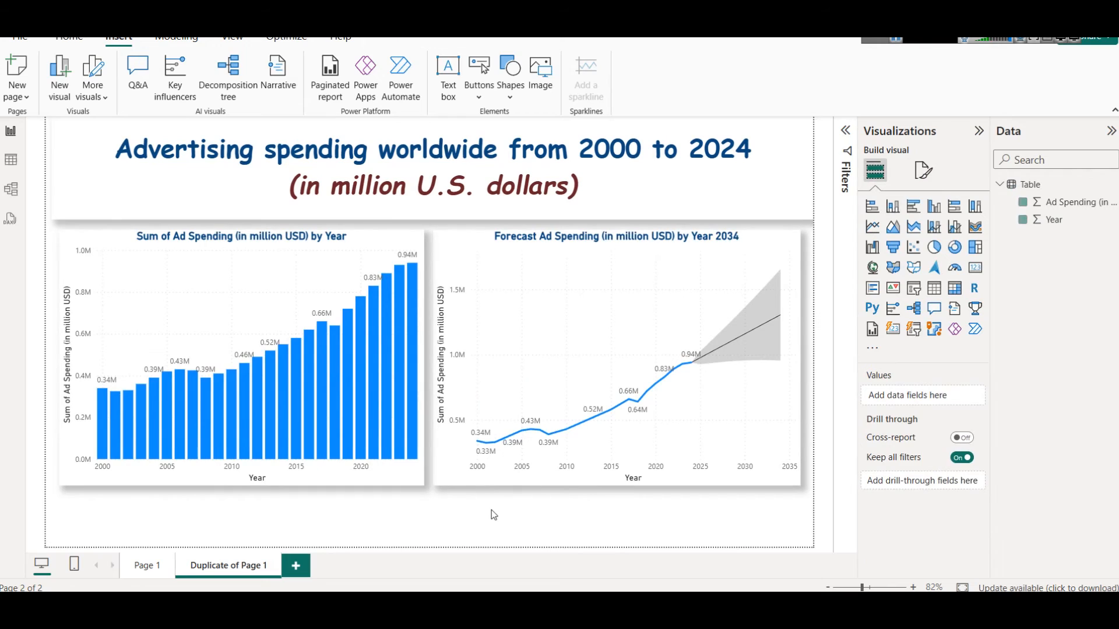
click(453, 265)
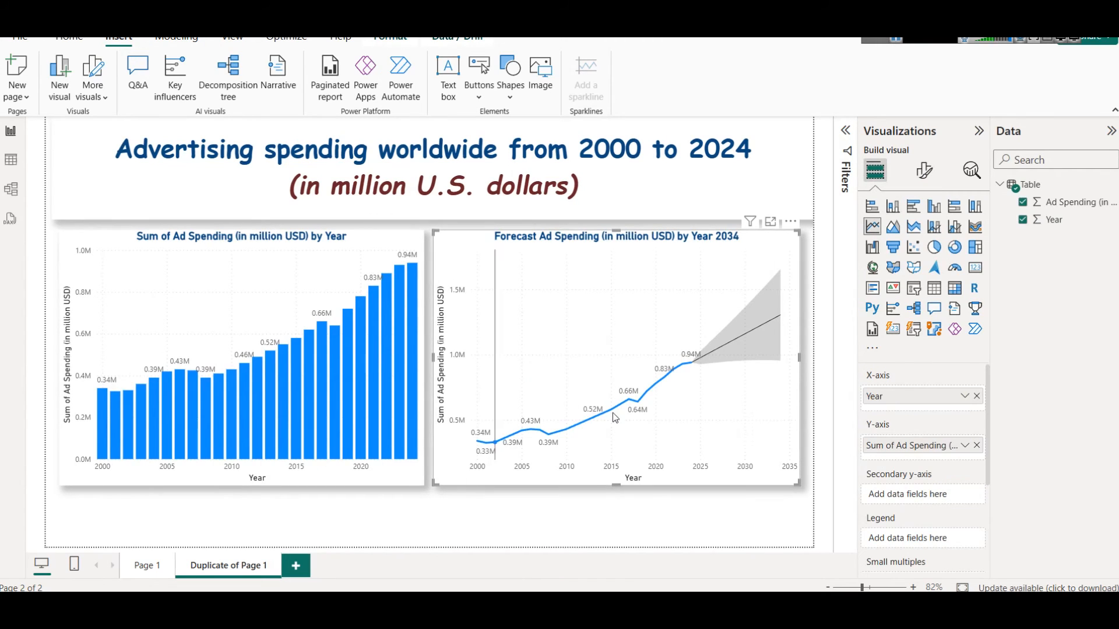
mouse_move(722, 259)
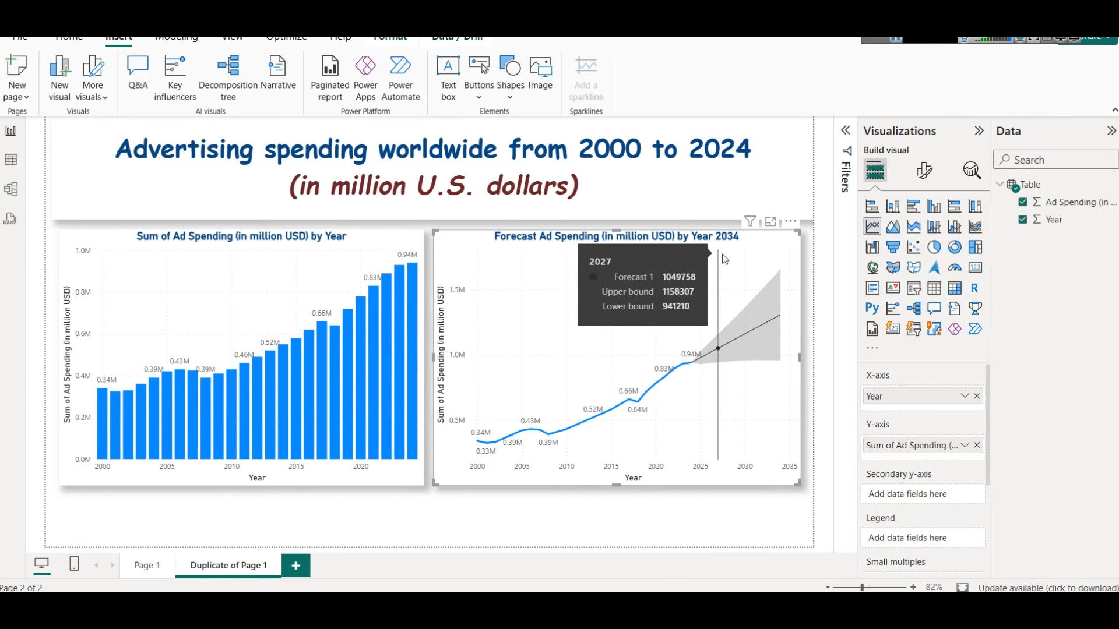